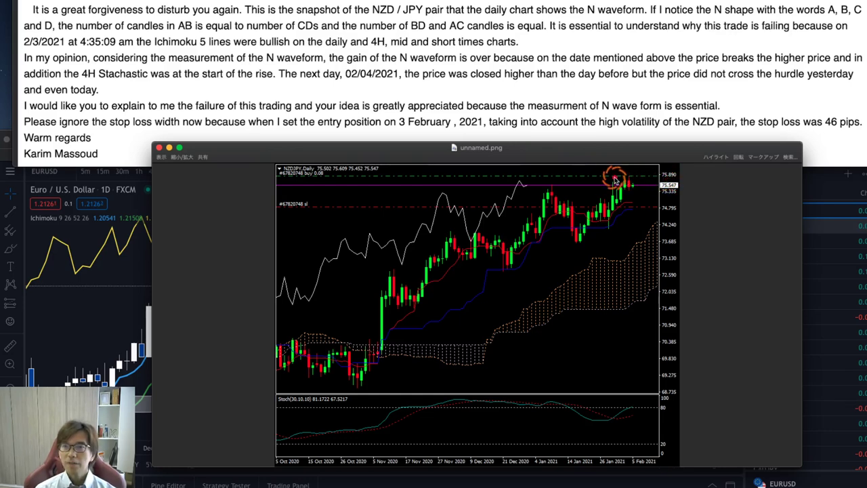
Step: Mark the latest high on the NZDJPY snapshot with a B, and label the N-wave's turning points A, B, C and D
mouse_move(597, 163)
mouse_down()
mouse_move(596, 178)
mouse_move(613, 168)
mouse_move(603, 177)
mouse_move(613, 188)
mouse_move(597, 192)
mouse_up()
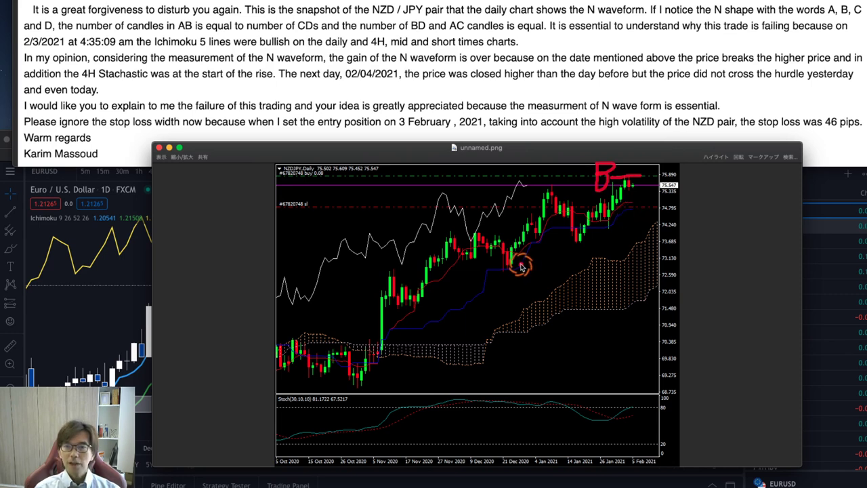
mouse_move(499, 291)
mouse_down()
mouse_move(508, 282)
mouse_move(512, 294)
mouse_move(514, 286)
mouse_up()
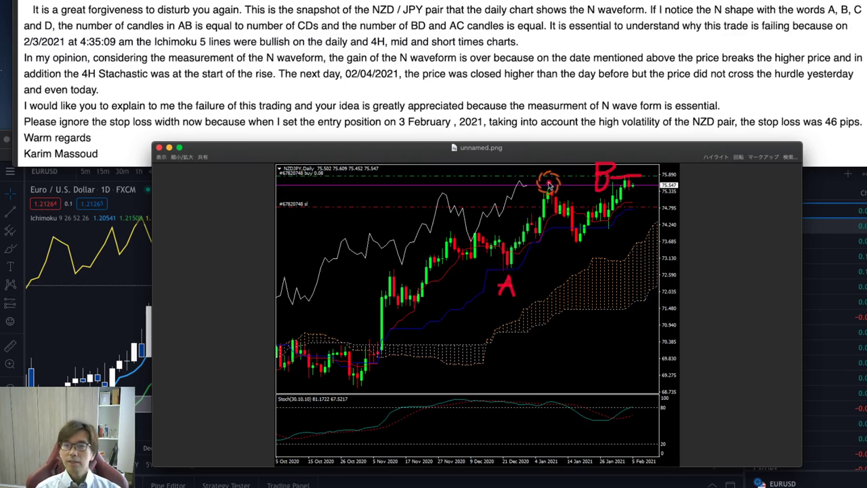
drag(545, 165, 551, 181)
mouse_move(582, 242)
mouse_down()
mouse_move(577, 259)
mouse_move(586, 257)
mouse_up()
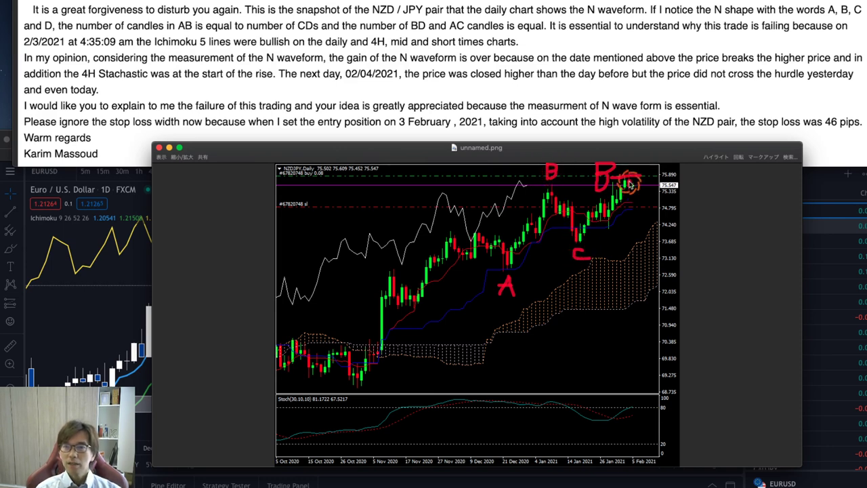
mouse_move(643, 169)
mouse_down()
mouse_move(643, 191)
mouse_move(658, 178)
mouse_move(648, 193)
mouse_up()
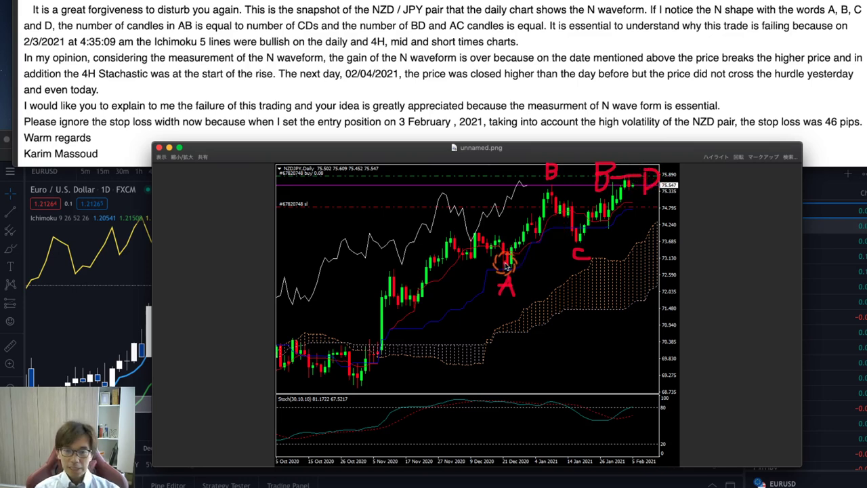
Step: Trace the N-wave from A to D with a resistance line across its highs and a breakout arrow, and clear all markings
mouse_move(504, 265)
mouse_down()
mouse_move(547, 193)
mouse_move(579, 241)
mouse_move(631, 181)
mouse_up()
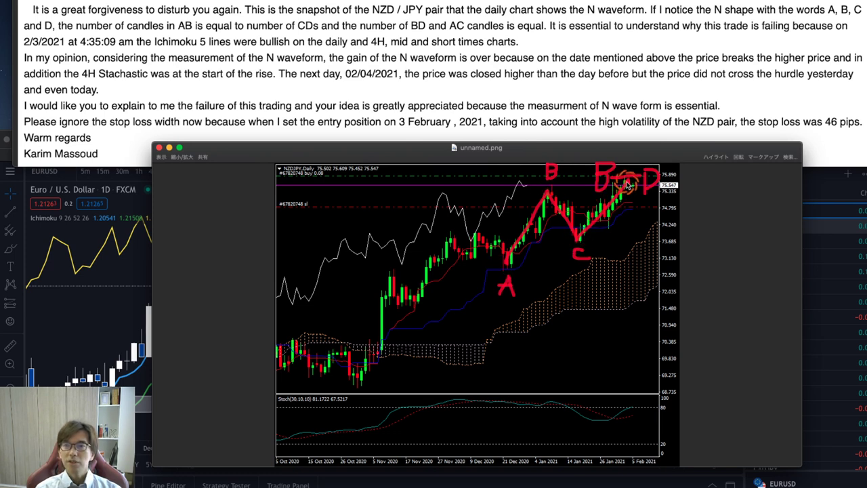
mouse_move(538, 184)
mouse_down()
mouse_move(636, 184)
mouse_move(625, 188)
mouse_up()
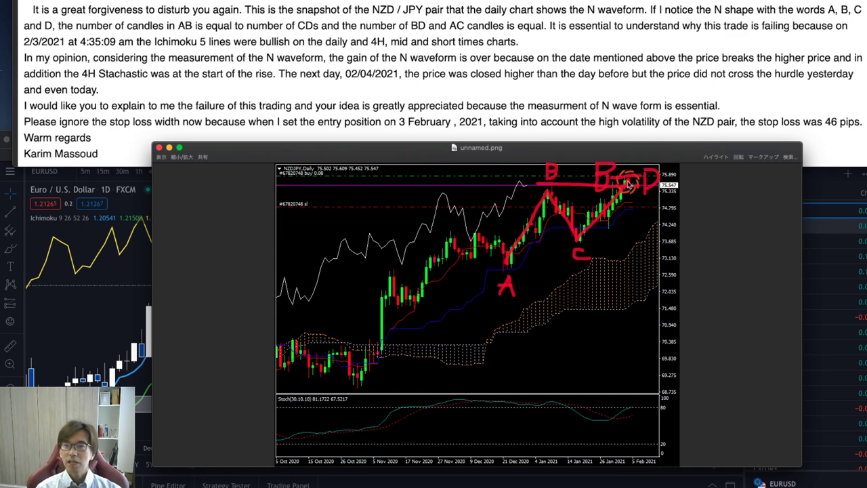
mouse_move(629, 183)
mouse_down()
mouse_move(653, 143)
mouse_move(667, 162)
mouse_up()
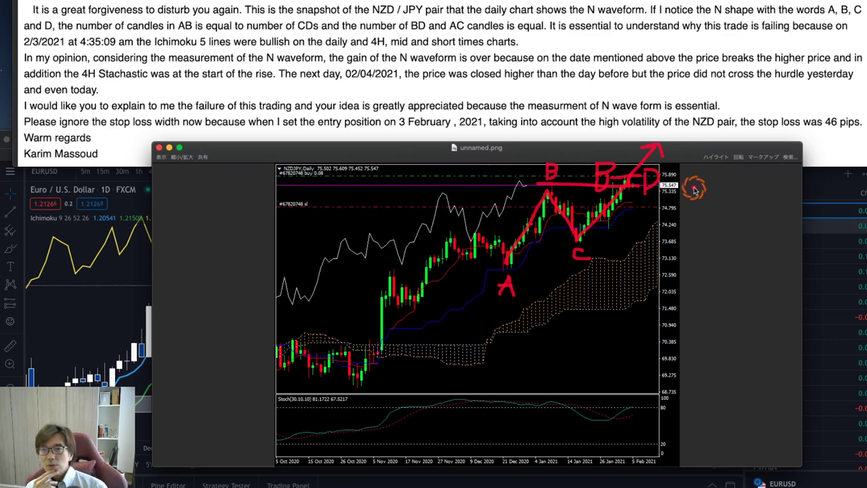
key(Escape)
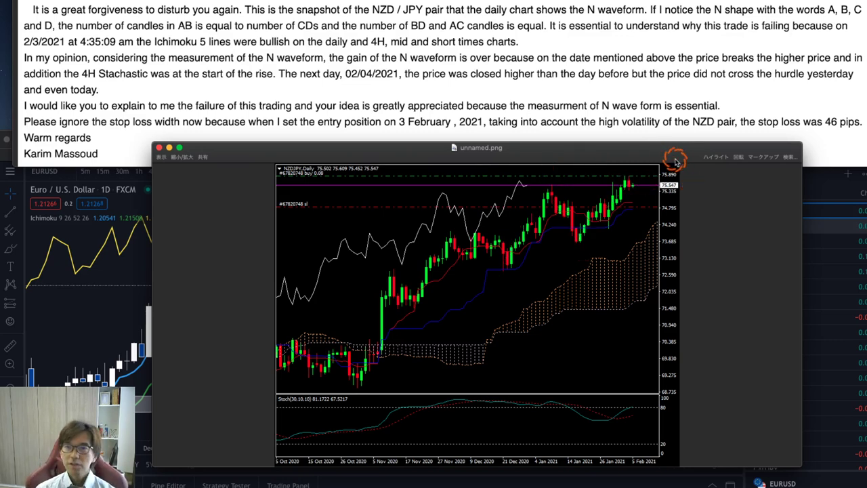
Step: Switch to TradingView and load the NZDJPY daily chart from the Forex watchlist with its latest candles and cloud in view
click(827, 182)
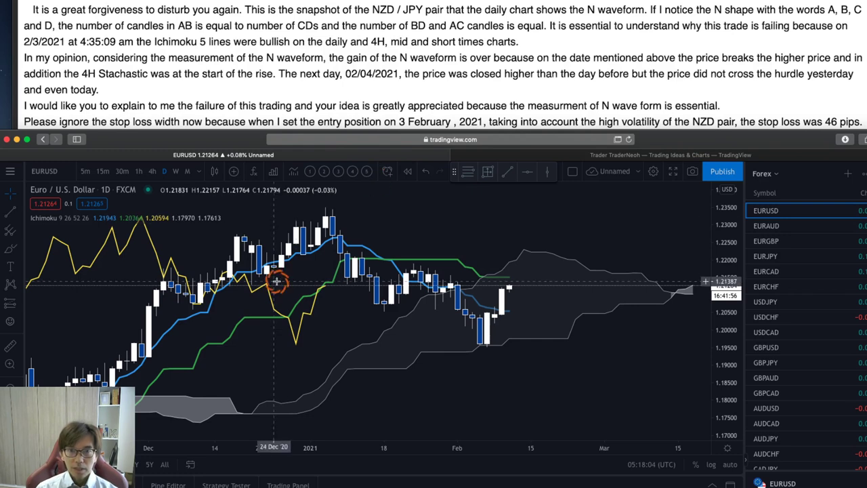
scroll(793, 370, down, 2)
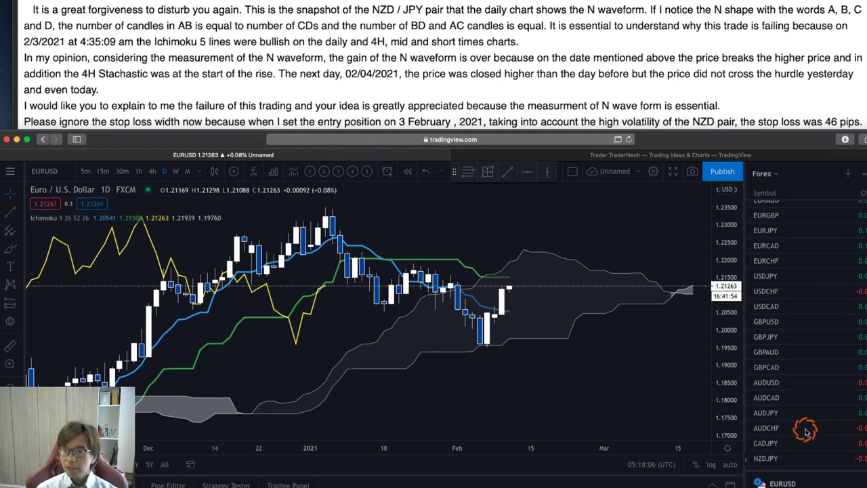
click(799, 458)
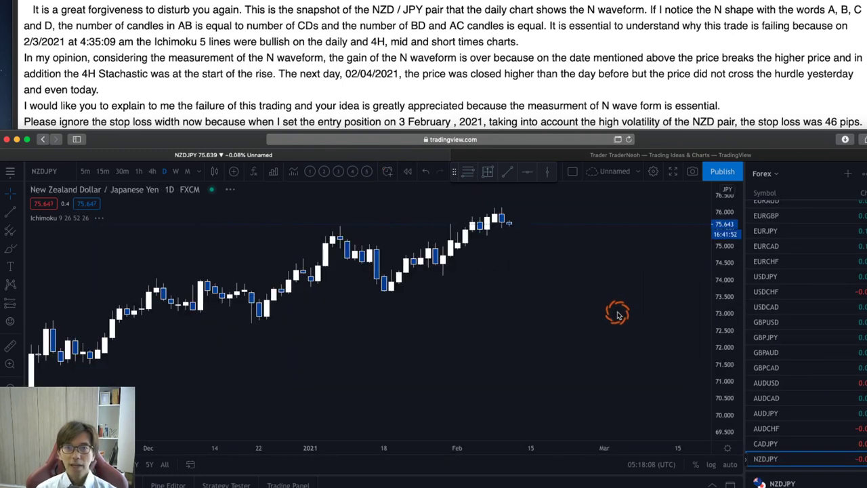
drag(617, 315, 521, 349)
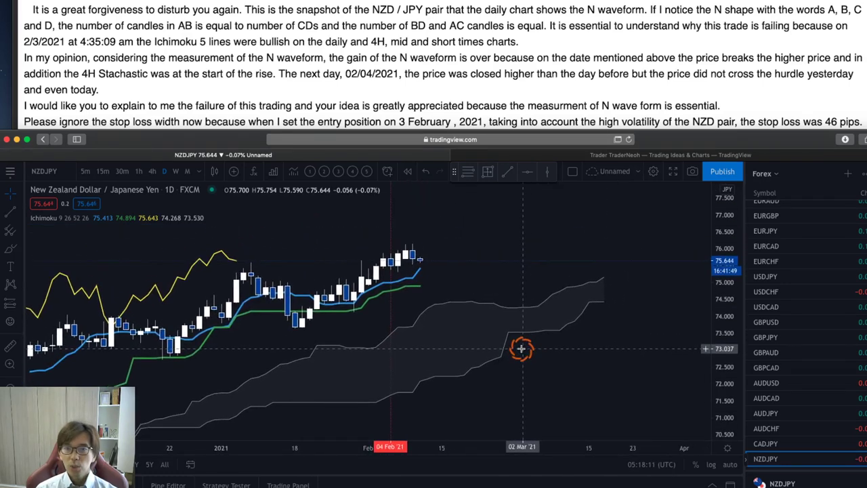
Step: Start Bar Replay on the NZDJPY daily chart from 04 Feb '21 and enlarge the browser window
click(390, 261)
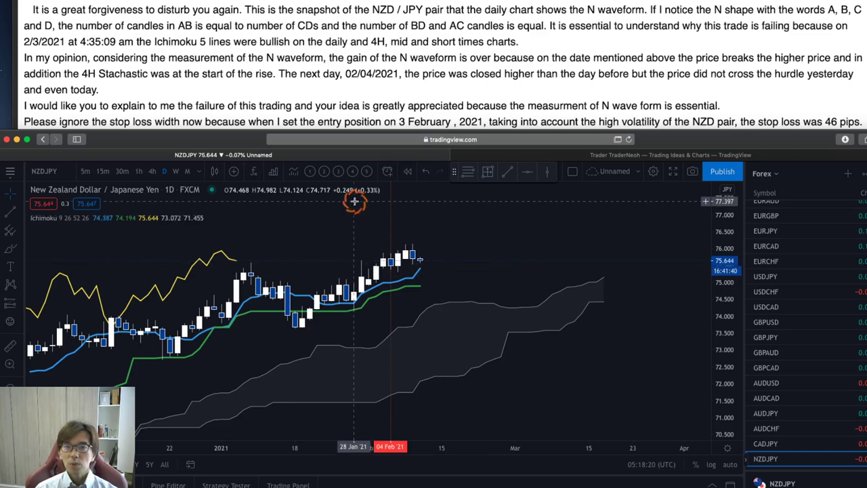
click(407, 171)
click(404, 271)
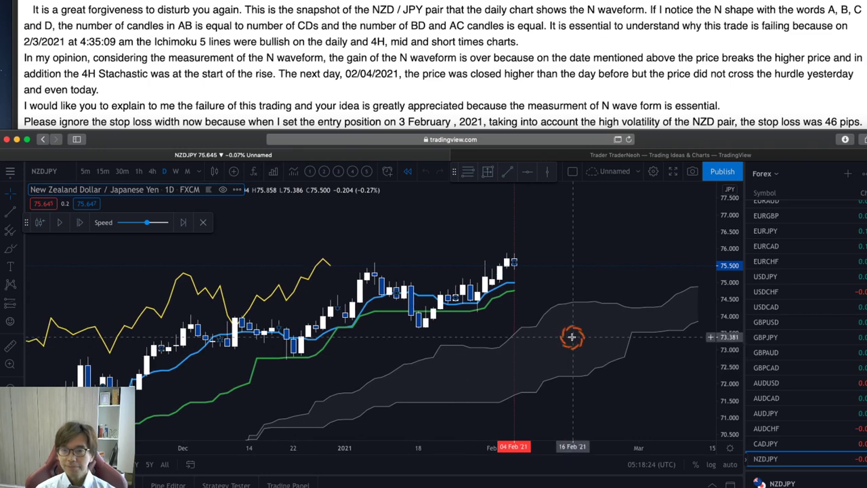
double_click(640, 132)
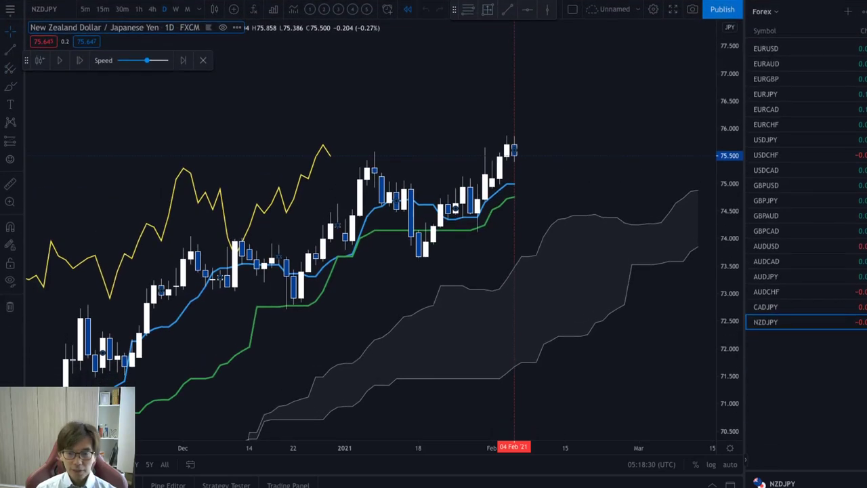
click(593, 299)
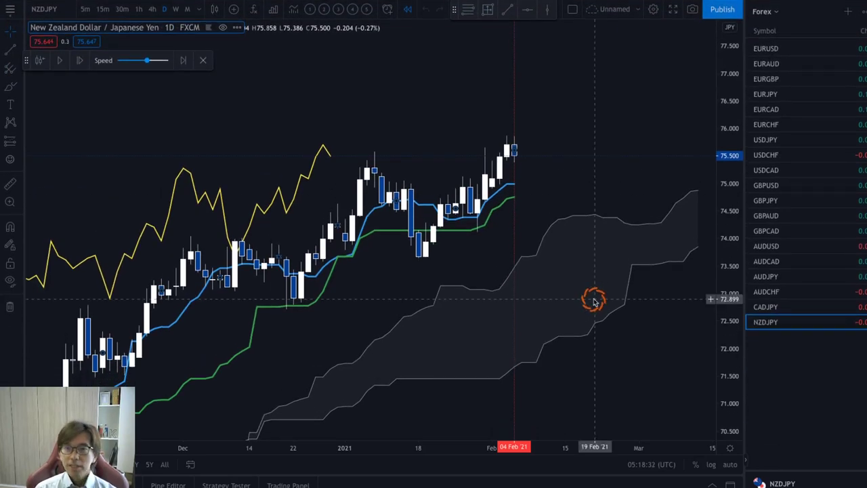
Step: Sketch rising arrows along the Ichimoku cloud, its edges, the green line and the price, and mark the yellow lagging line's latest peak
drag(590, 194, 551, 200)
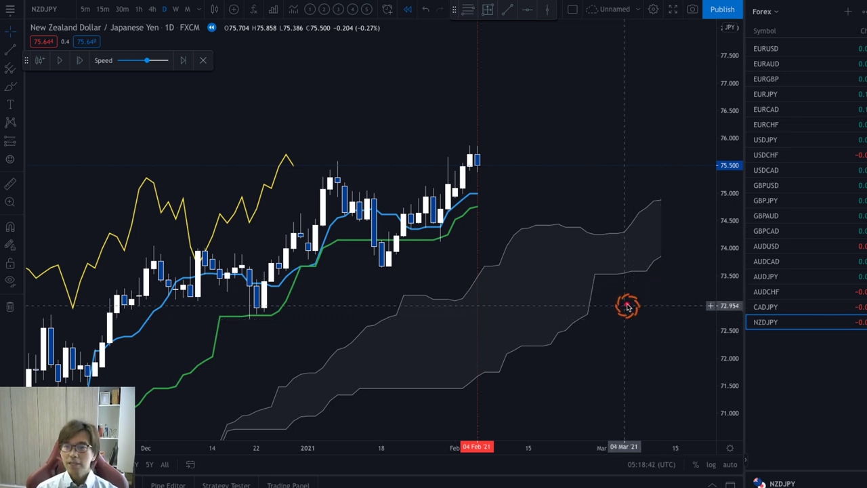
drag(489, 316, 629, 253)
drag(638, 296, 684, 265)
mouse_move(612, 211)
mouse_down()
mouse_move(655, 178)
mouse_move(677, 174)
mouse_up()
mouse_move(454, 244)
mouse_down()
mouse_move(495, 209)
mouse_move(505, 218)
mouse_up()
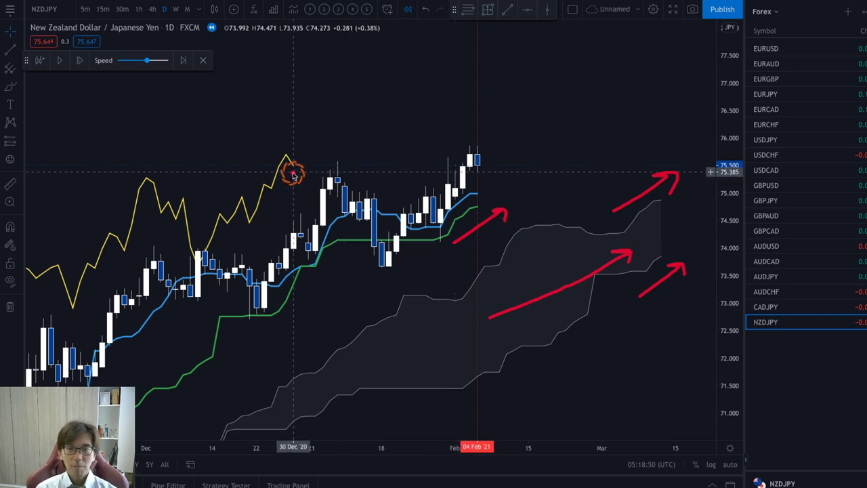
drag(277, 174, 298, 184)
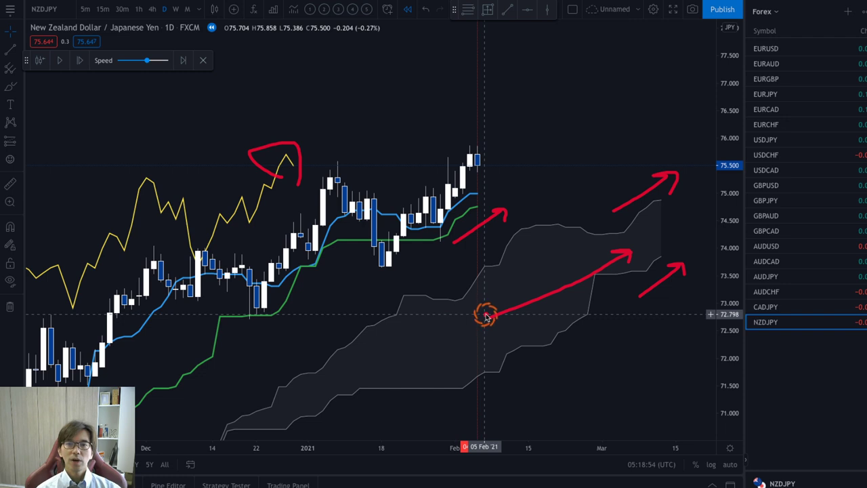
mouse_move(467, 169)
mouse_down()
mouse_move(483, 135)
mouse_move(499, 136)
mouse_move(495, 143)
mouse_up()
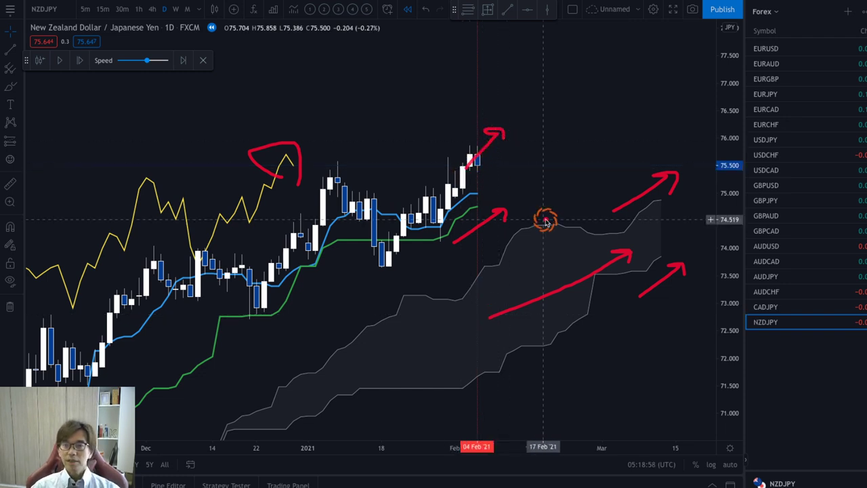
Step: Place a horizontal line at 75.440 near the early January high, point out that high, and clear the freehand markings
click(412, 163)
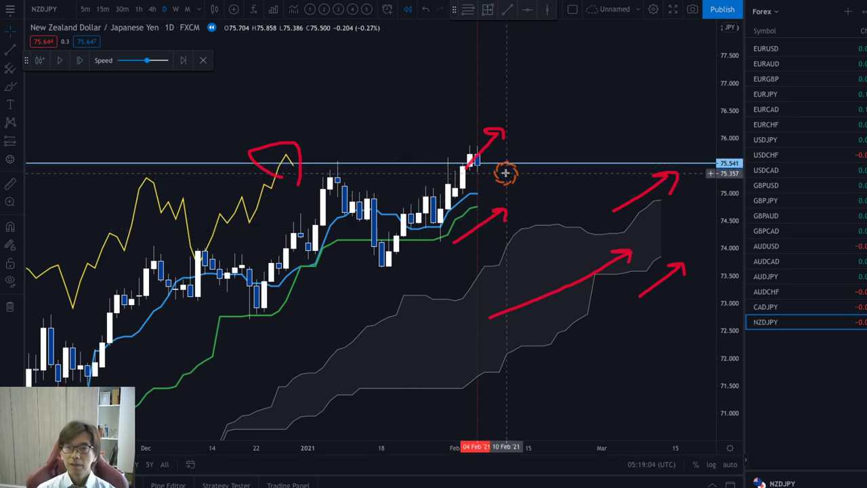
drag(495, 164, 336, 168)
drag(323, 137, 328, 160)
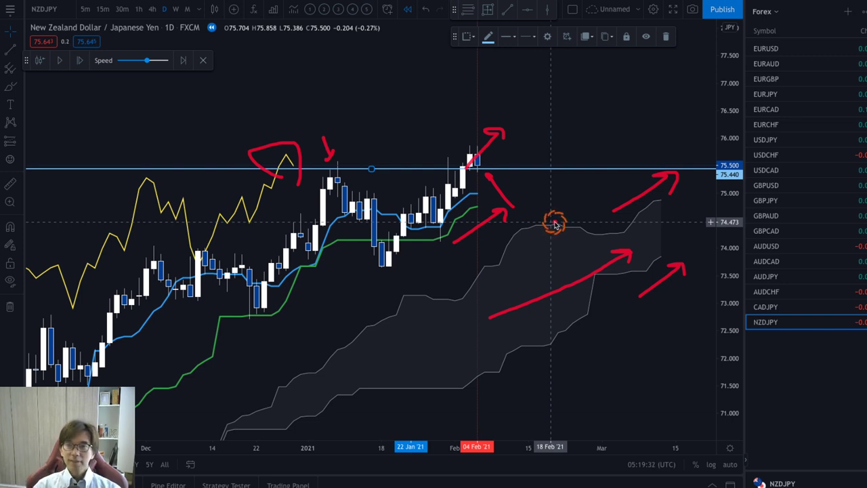
key(Escape)
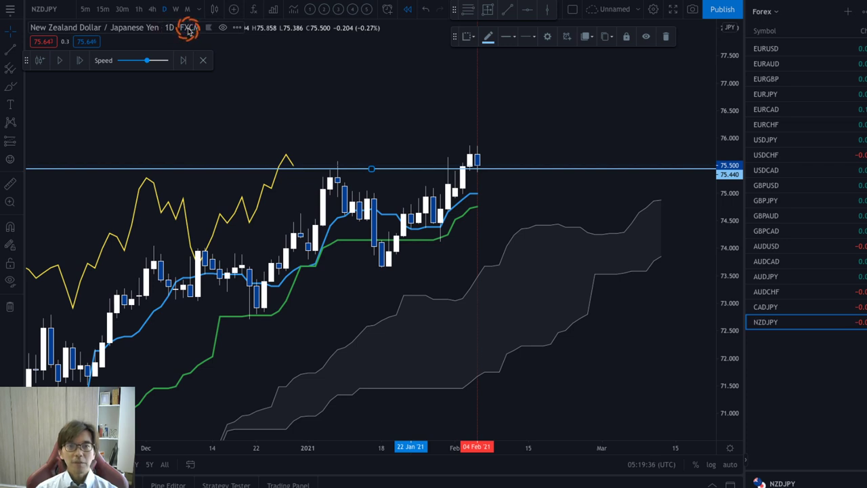
Step: Switch NZDJPY to the 4h timeframe and sketch an arc over the early February highs above the horizontal line
click(153, 14)
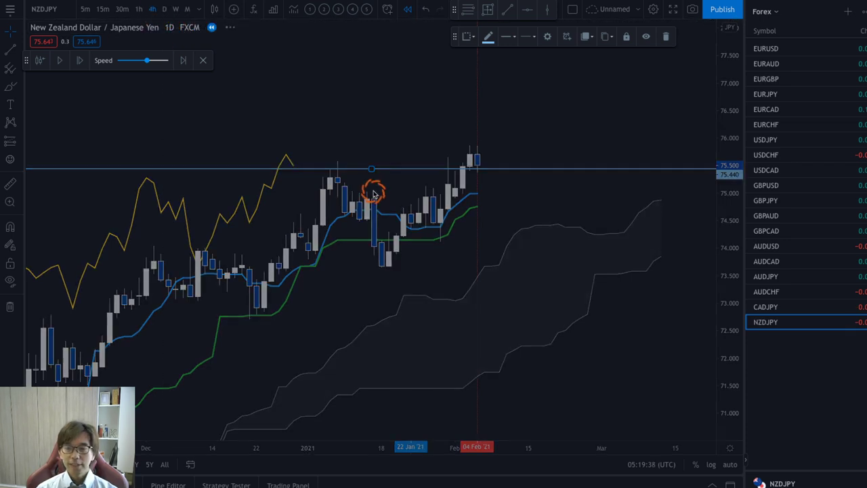
drag(719, 406, 720, 264)
double_click(721, 263)
drag(732, 373, 602, 316)
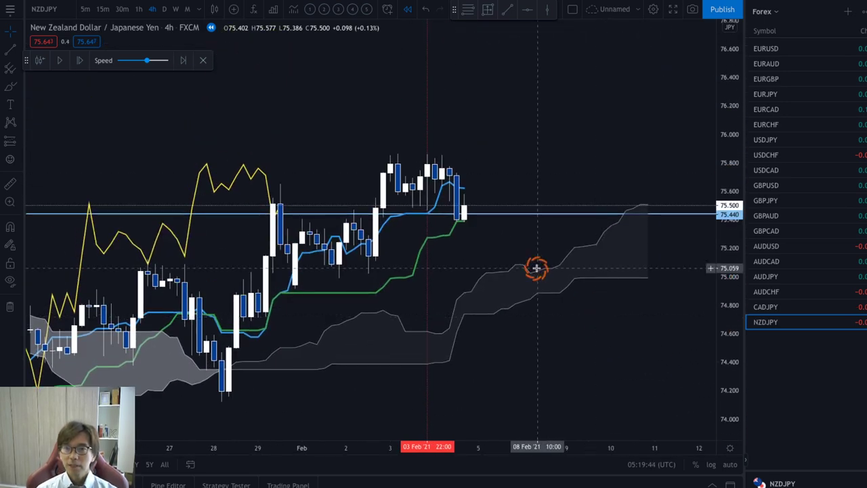
mouse_move(362, 227)
mouse_down()
mouse_move(459, 188)
mouse_move(460, 205)
mouse_up()
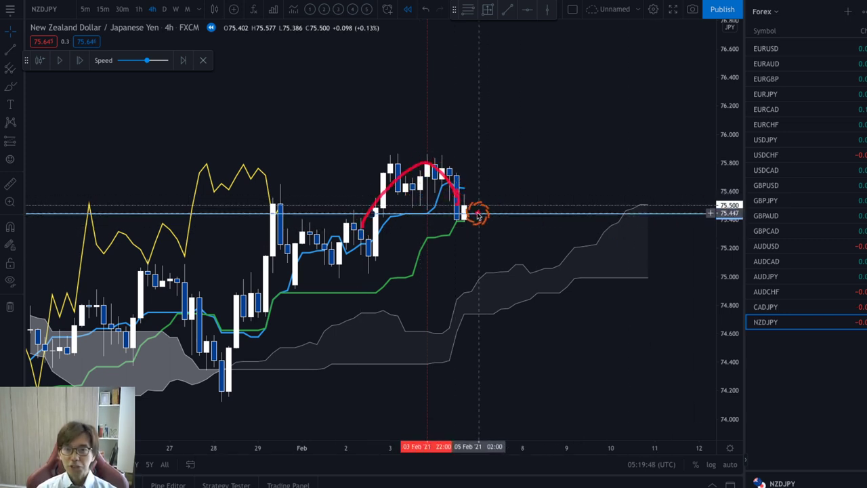
mouse_move(264, 219)
mouse_down()
mouse_move(248, 197)
mouse_move(291, 201)
mouse_move(274, 227)
mouse_up()
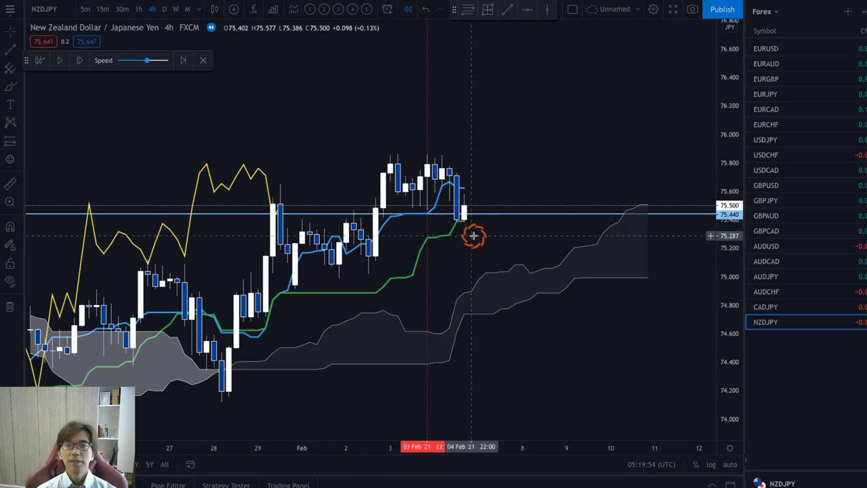
Step: Recheck the daily timeframe and show the NZDJPY 1h chart with a compressed price scale and space after the cloud
click(165, 10)
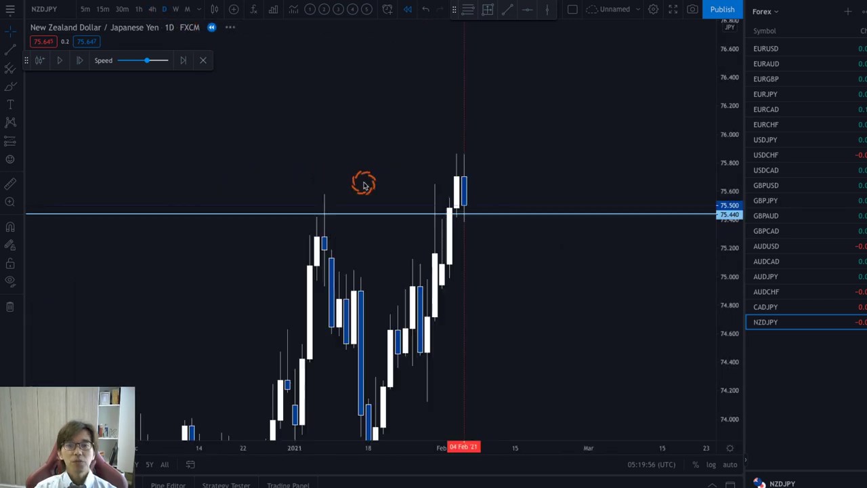
drag(495, 233, 478, 195)
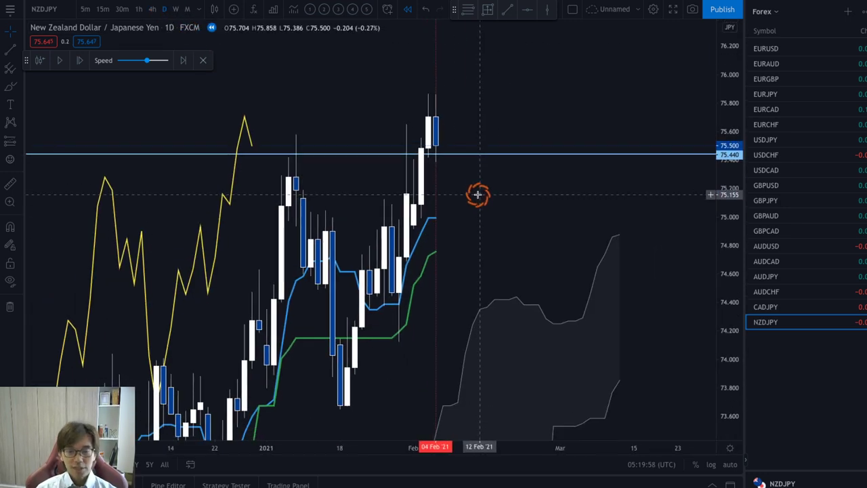
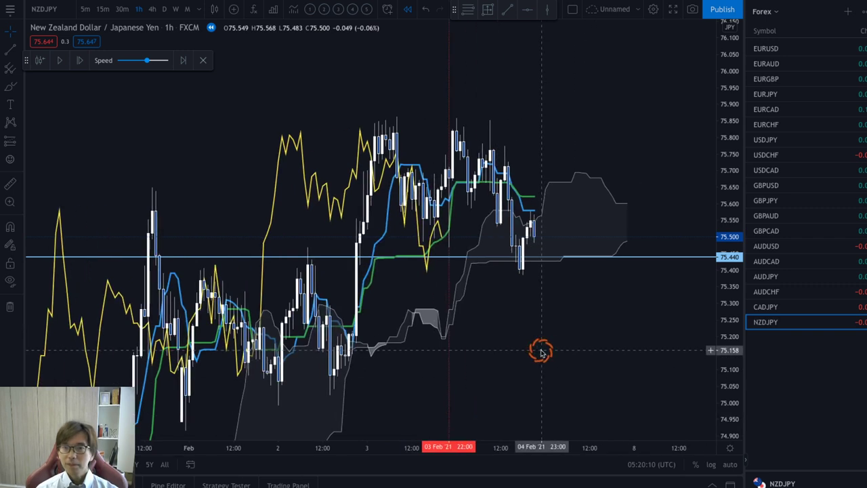
drag(725, 139, 727, 223)
drag(638, 191, 566, 174)
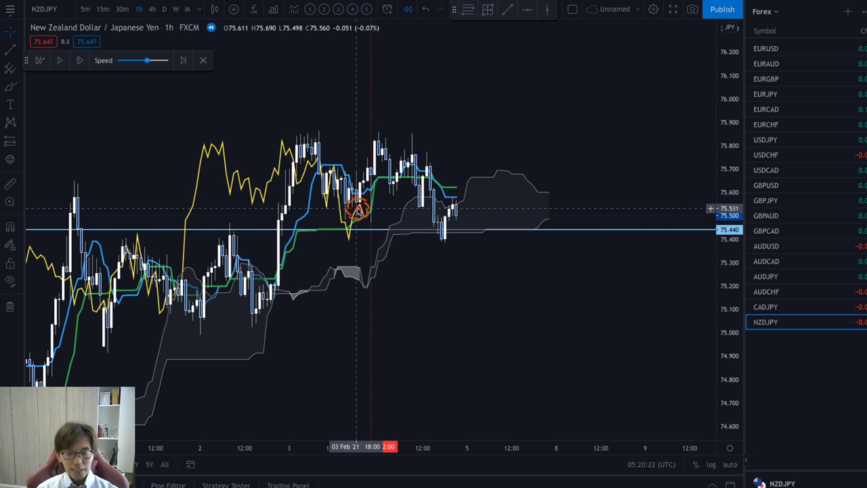
Step: Sketch arrows on the 1h chart projecting the price, both cloud edges, the green line and the yellow lagging line forward
mouse_move(454, 207)
mouse_down()
mouse_move(492, 155)
mouse_move(504, 158)
mouse_up()
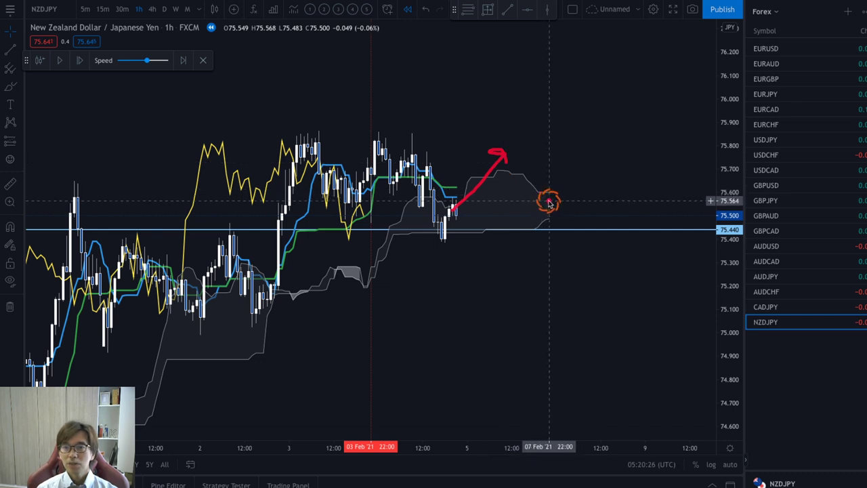
drag(549, 223, 606, 203)
drag(546, 193, 562, 188)
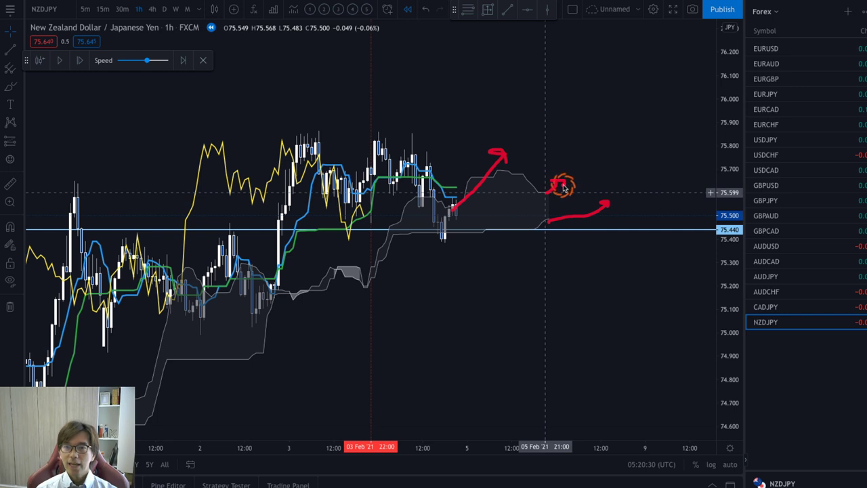
drag(455, 186, 518, 184)
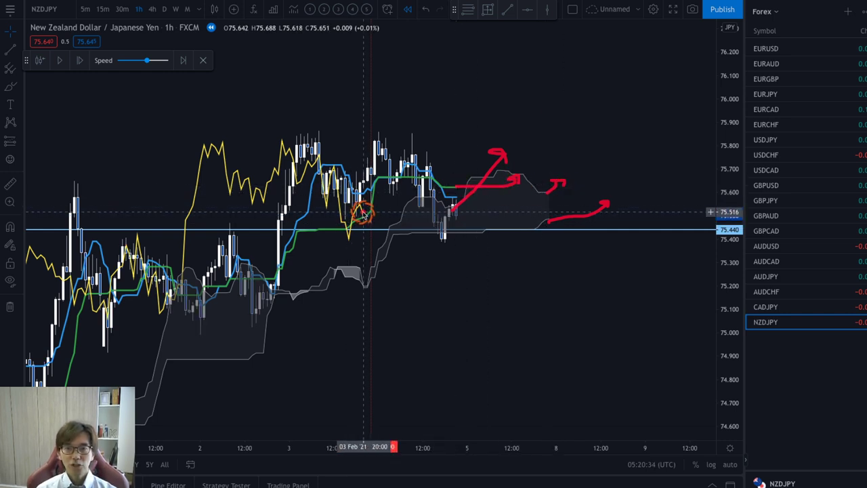
mouse_move(370, 218)
mouse_down()
mouse_move(418, 129)
mouse_move(432, 125)
mouse_up()
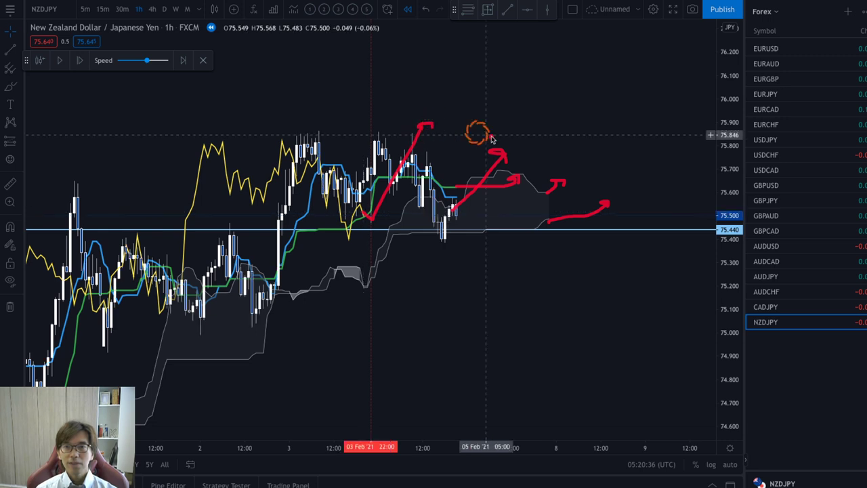
Step: Sketch projected price paths on the 1h chart: a straight rise from the 75.440 line, and a dip below it followed by a rise
mouse_move(498, 159)
mouse_down()
mouse_move(522, 120)
mouse_move(516, 133)
mouse_move(547, 134)
mouse_move(536, 135)
mouse_up()
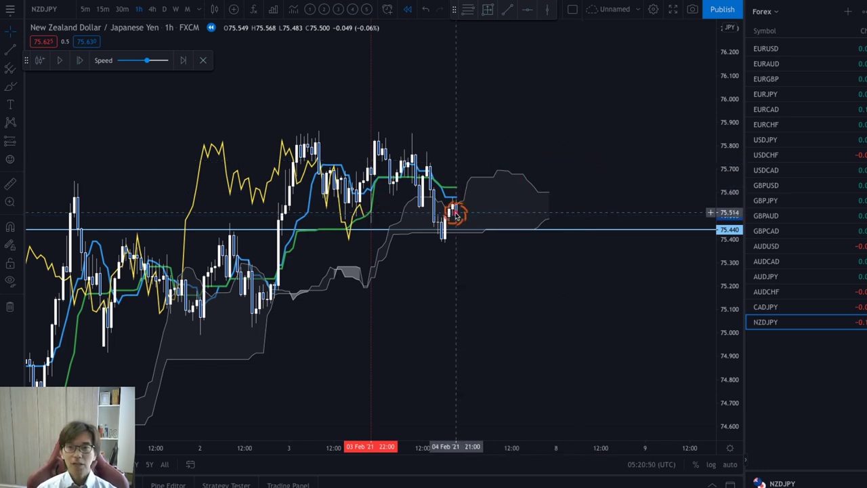
mouse_move(444, 223)
mouse_down()
mouse_move(574, 43)
mouse_move(544, 43)
mouse_move(579, 41)
mouse_move(591, 83)
mouse_up()
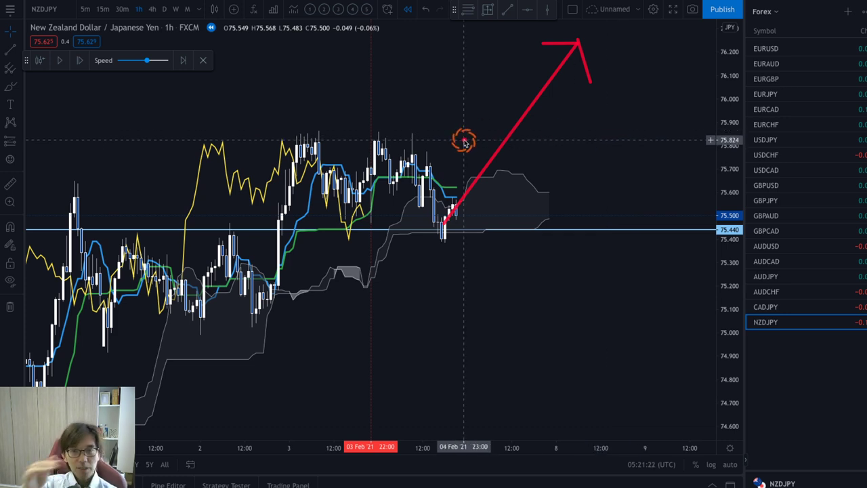
key(ctrl+z)
key(shift+Right)
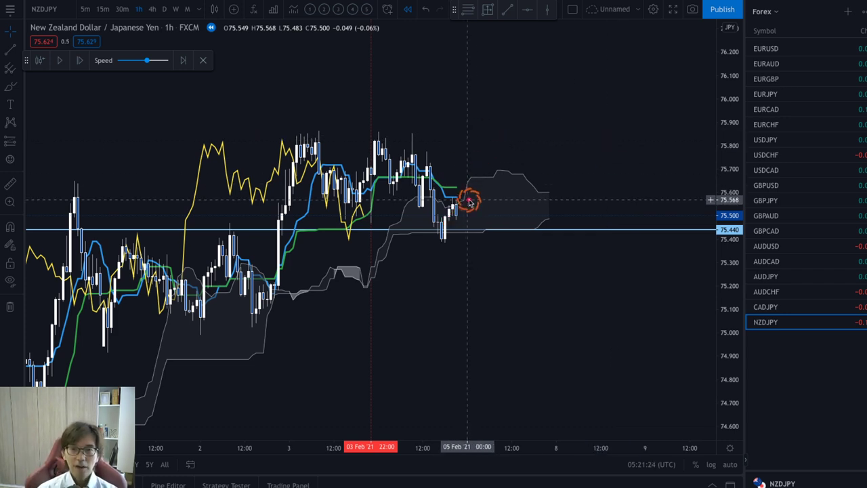
mouse_move(456, 201)
mouse_down()
mouse_move(486, 259)
mouse_move(652, 68)
mouse_move(665, 80)
mouse_up()
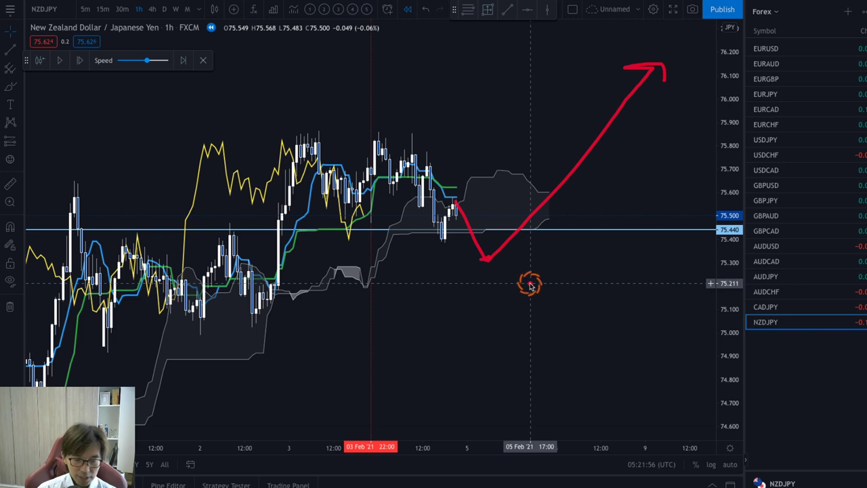
Step: Switch NZDJPY to the daily timeframe, restore automatic price scaling, and compress the price scale with space above and after the cloud
click(163, 9)
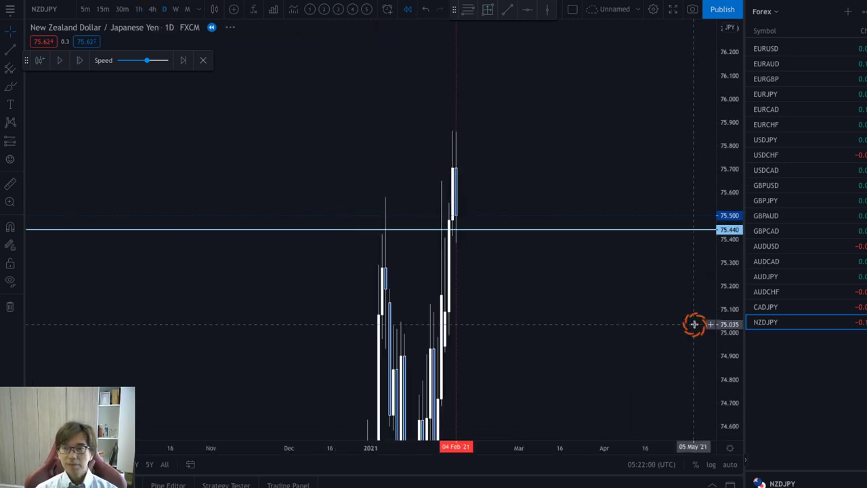
click(730, 464)
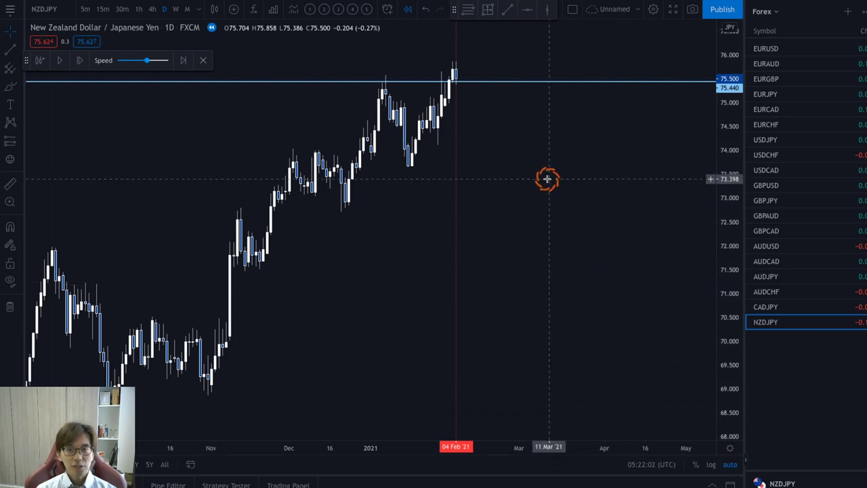
drag(546, 178, 534, 248)
drag(737, 159, 734, 209)
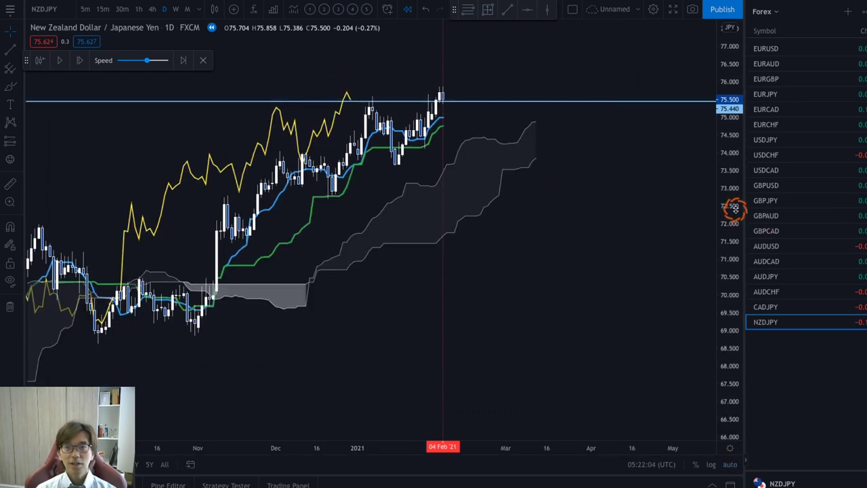
drag(518, 185, 536, 288)
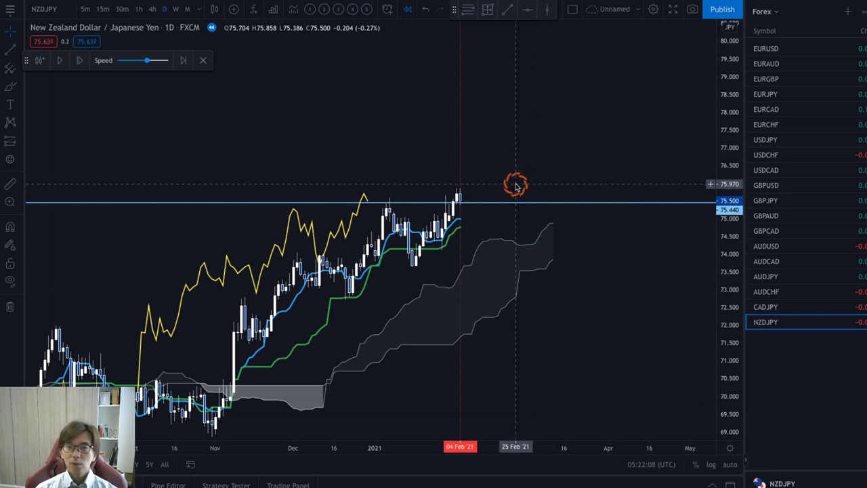
drag(515, 185, 570, 164)
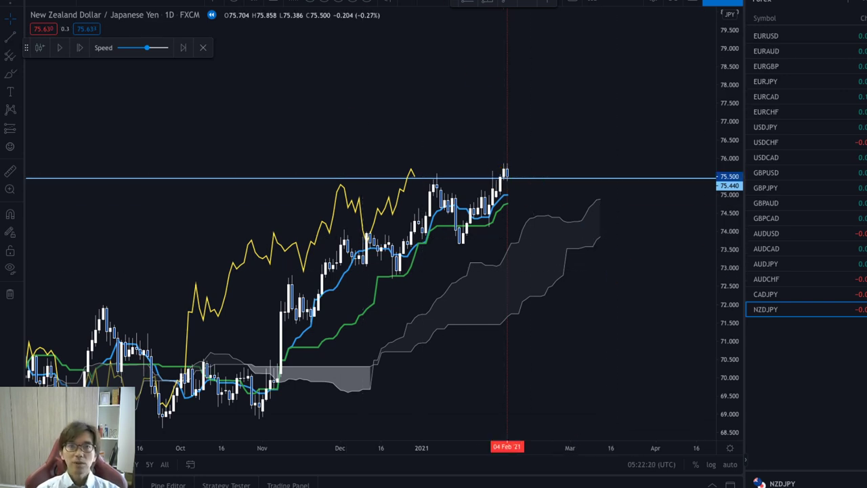
Step: Uncover the viewer's written question behind the browser window to reread it, and return to the full daily chart
drag(227, 0, 217, 137)
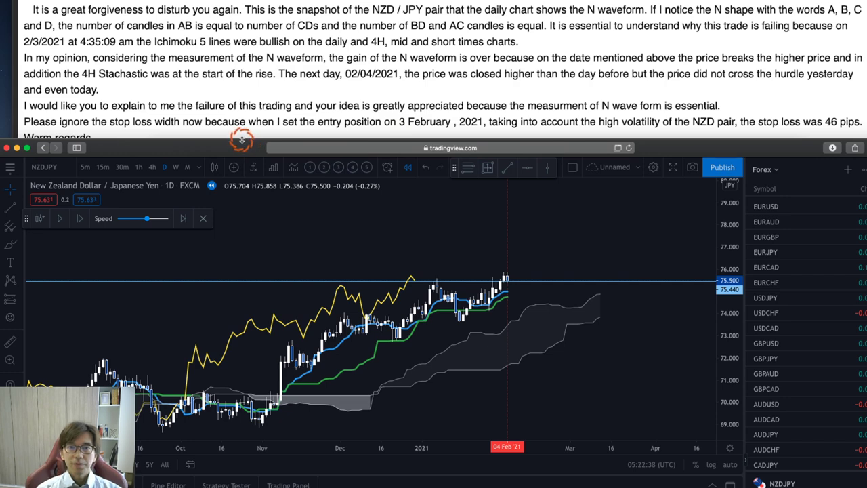
drag(243, 141, 250, 4)
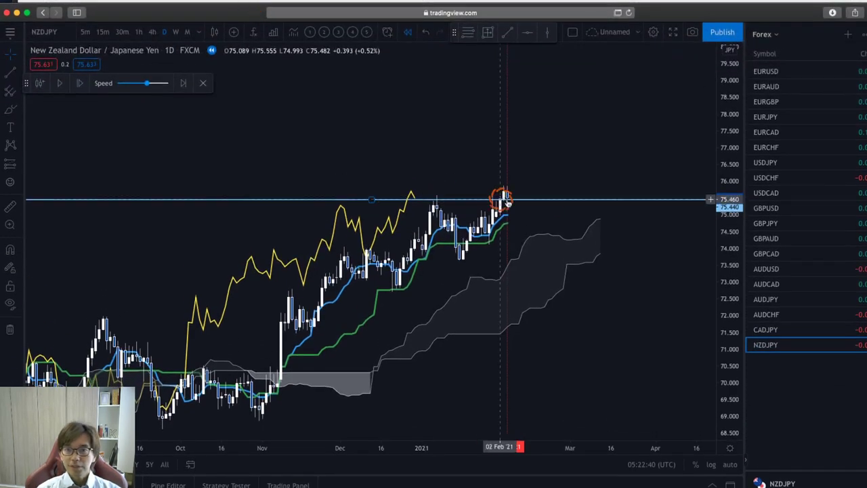
drag(615, 158, 654, 126)
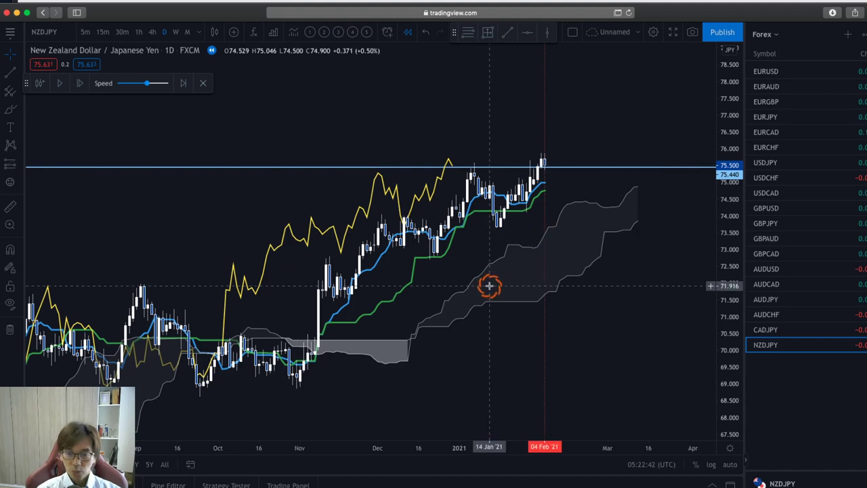
Step: Mark 21 Dec '20, 08 Jan '21 and 18 Jan '21 with vertical lines and sketch the N wave through these turning points
click(431, 270)
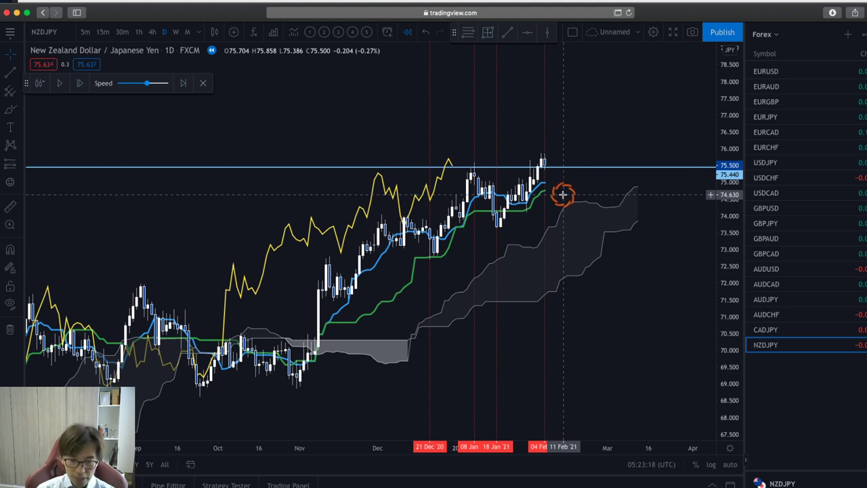
mouse_move(429, 256)
mouse_down()
mouse_move(469, 170)
mouse_move(496, 224)
mouse_move(576, 97)
mouse_up()
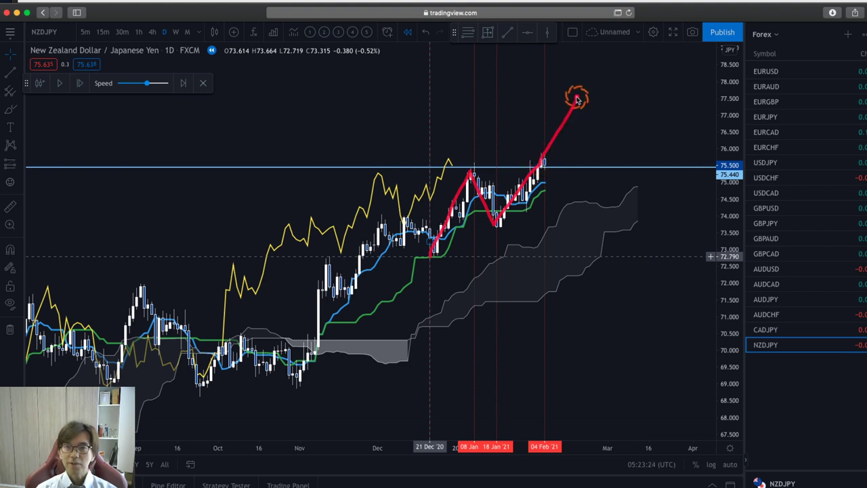
click(656, 258)
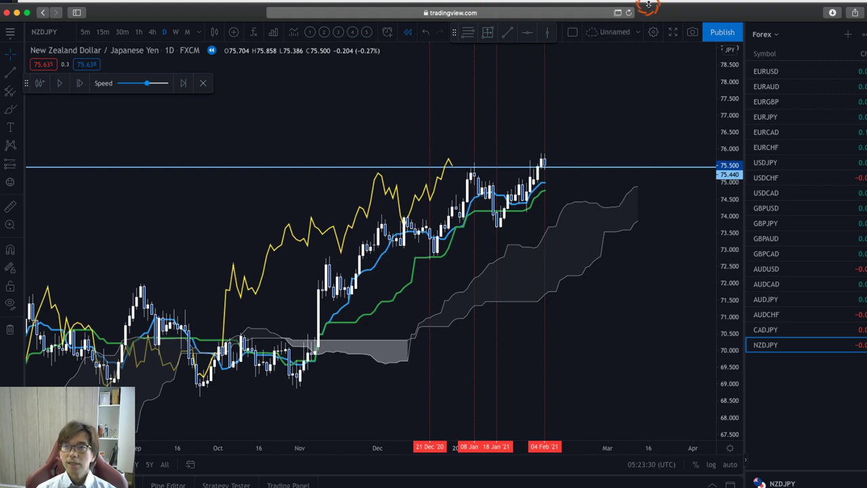
Step: Expose the question's opening lines above the chart and place a date and price range below the AB leg, 18 Dec '20 to 08 Jan '21
drag(648, 5, 645, 34)
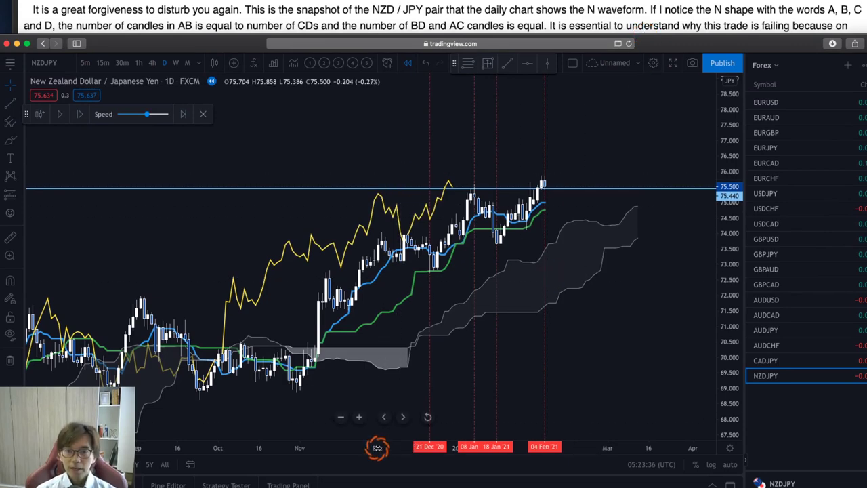
drag(379, 449, 141, 428)
drag(718, 244, 641, 246)
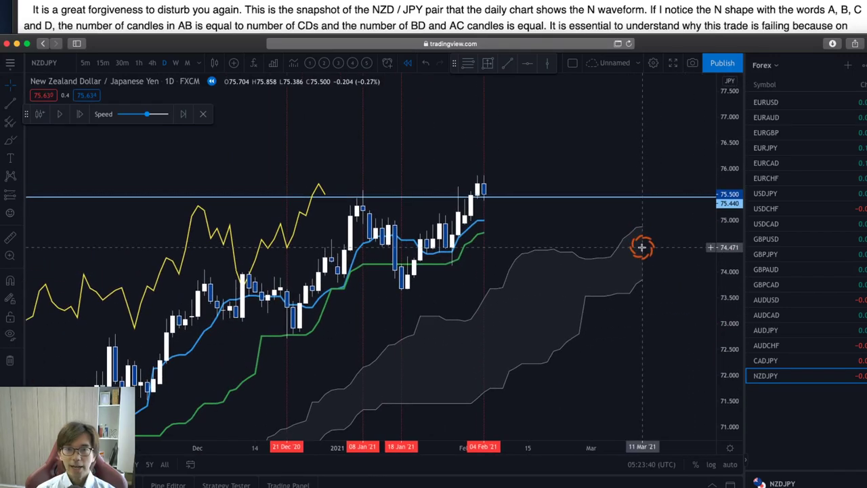
click(486, 62)
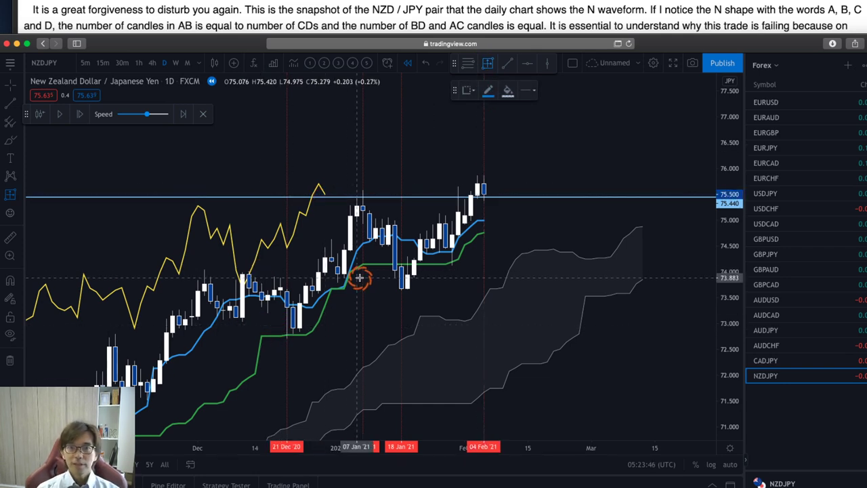
click(280, 355)
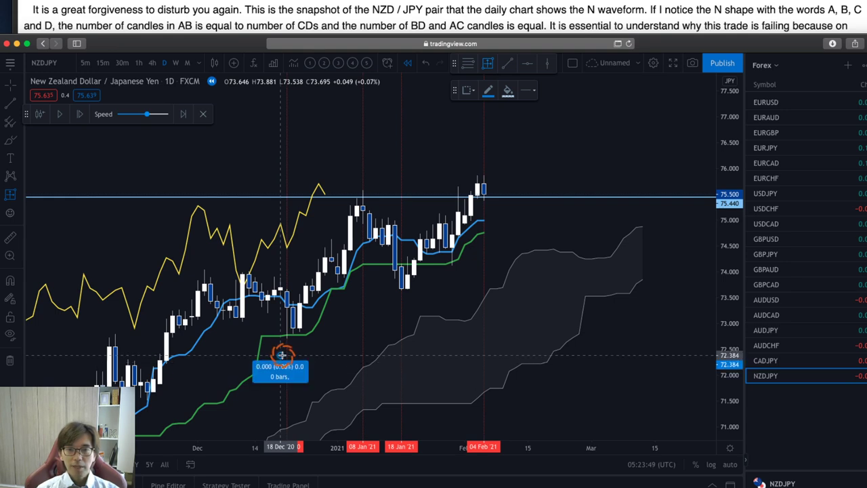
click(361, 355)
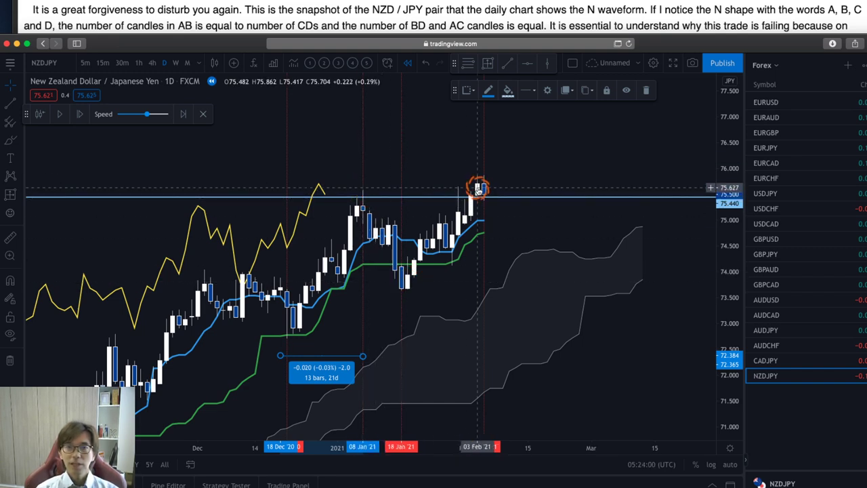
Step: Place a date and price range below the CD leg, from 15 Jan '21 to 04 Feb '21
click(487, 62)
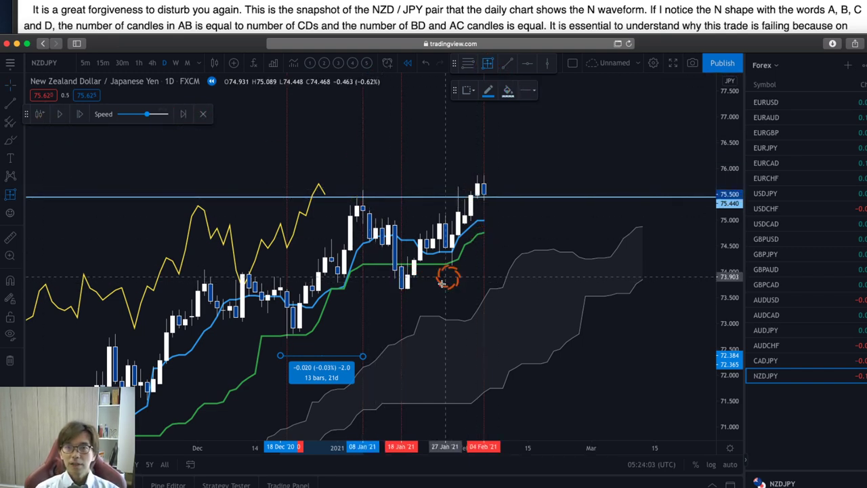
click(395, 356)
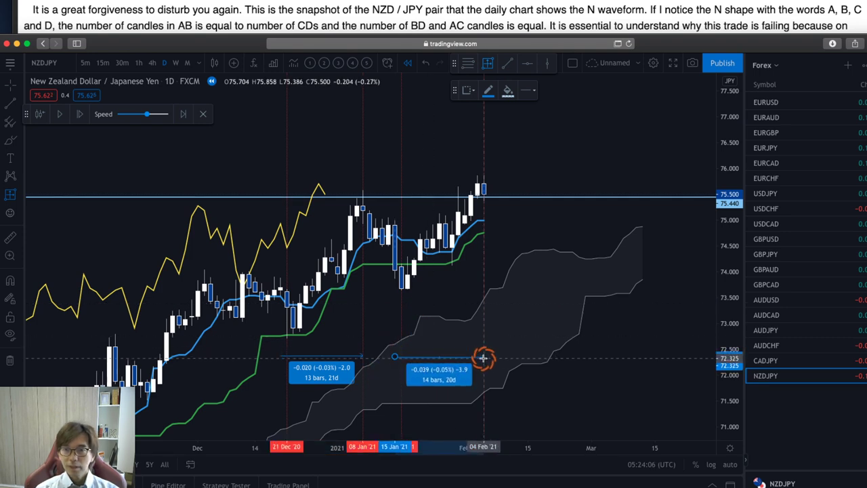
click(483, 356)
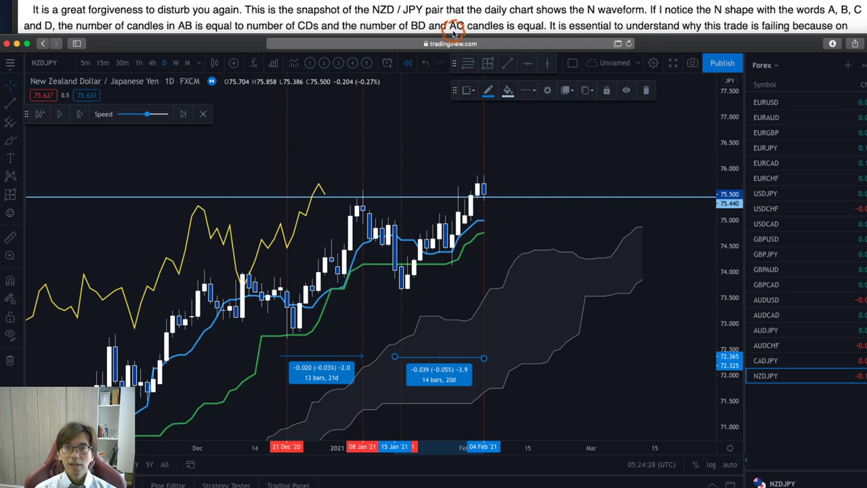
Step: Place a date and price range above the candles for the BD span, from 07 Jan '21 to 04 Feb '21
click(484, 68)
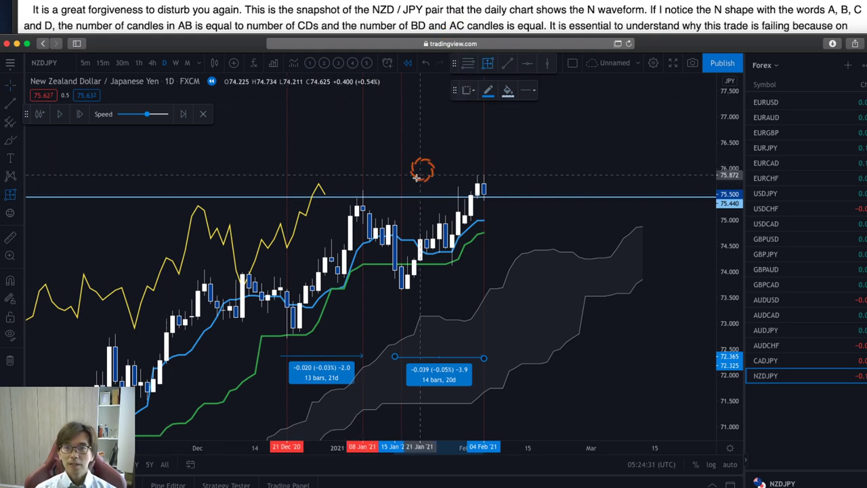
click(356, 166)
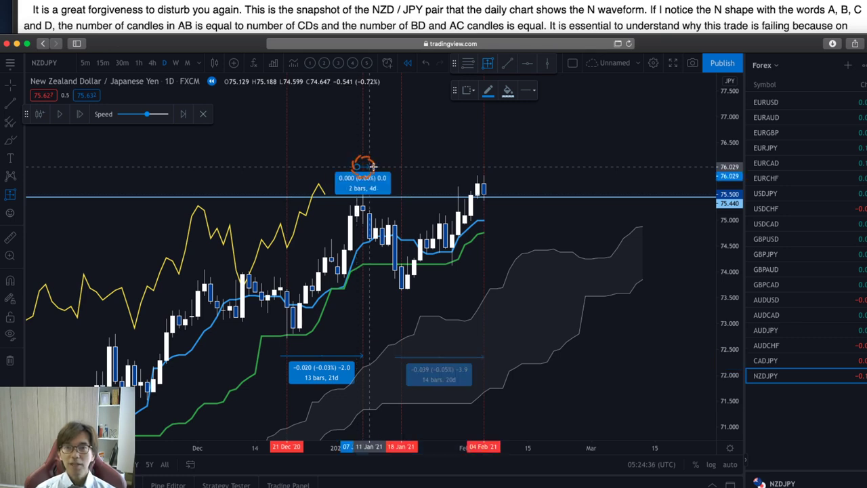
click(478, 165)
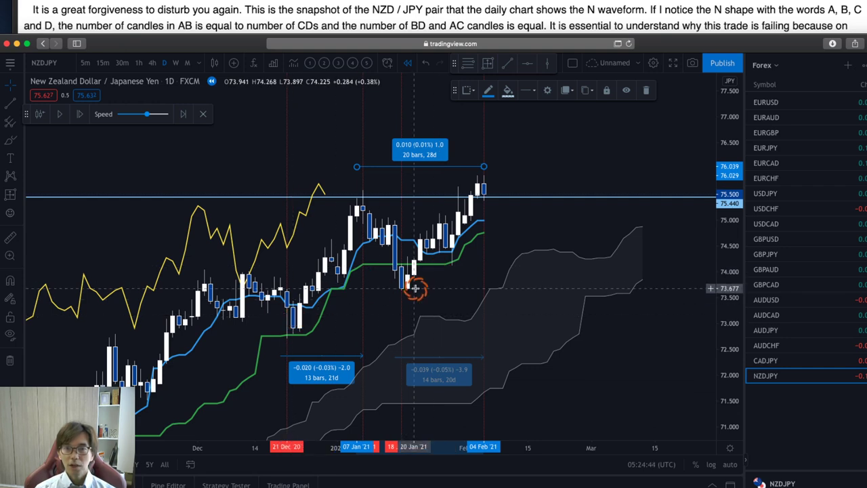
Step: Place a date and price range beneath the lows for the AC span, from 18 Dec '20 to 18 Jan '21
click(487, 63)
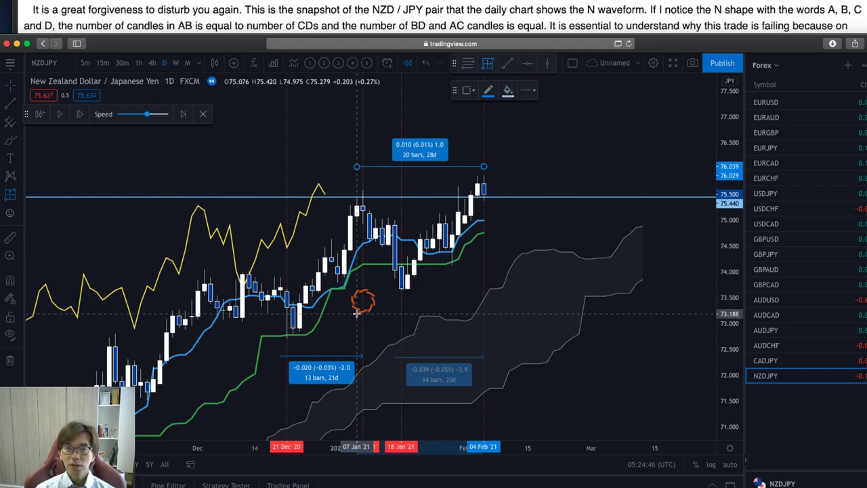
click(281, 337)
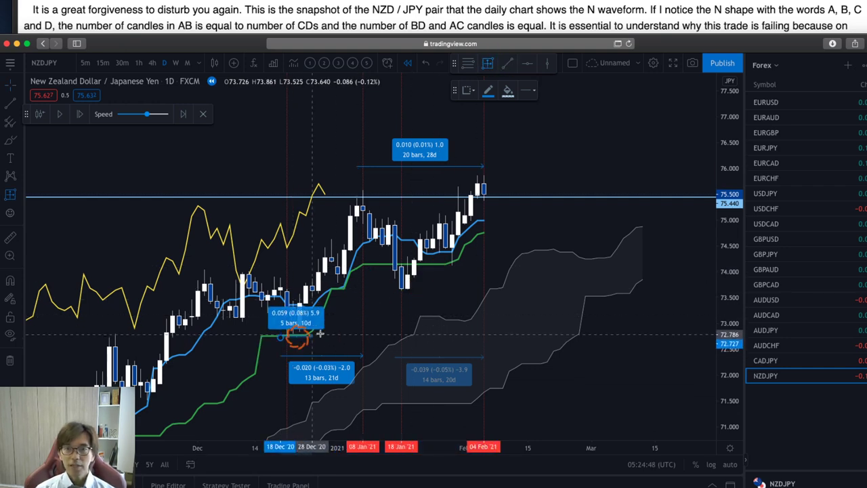
click(400, 330)
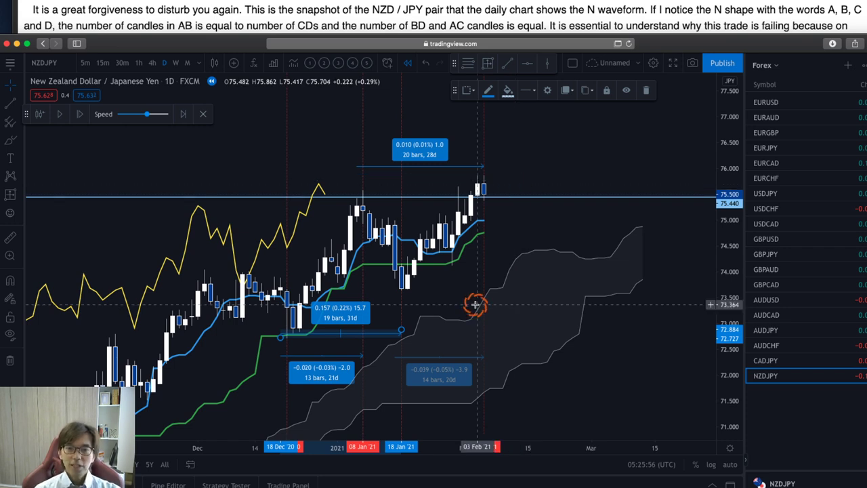
Step: Deselect the AC range and point out the bar counts of the AB and CD ranges for comparison
click(450, 307)
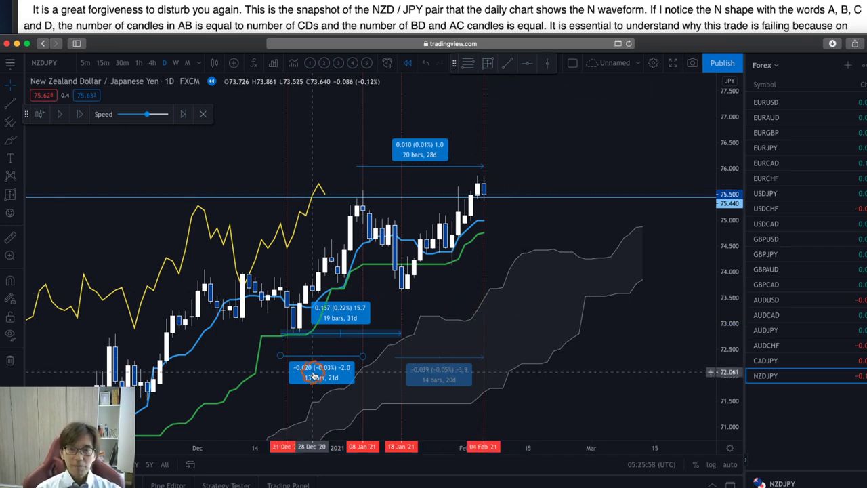
click(392, 376)
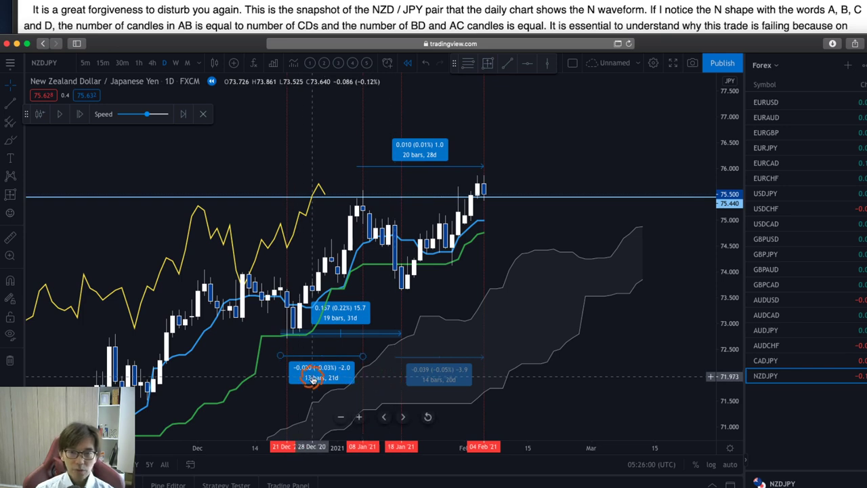
click(404, 373)
click(412, 372)
click(383, 403)
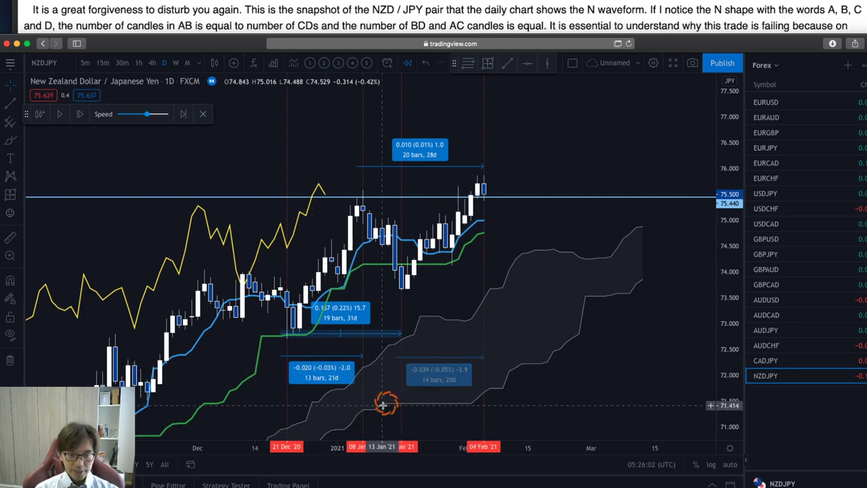
click(371, 393)
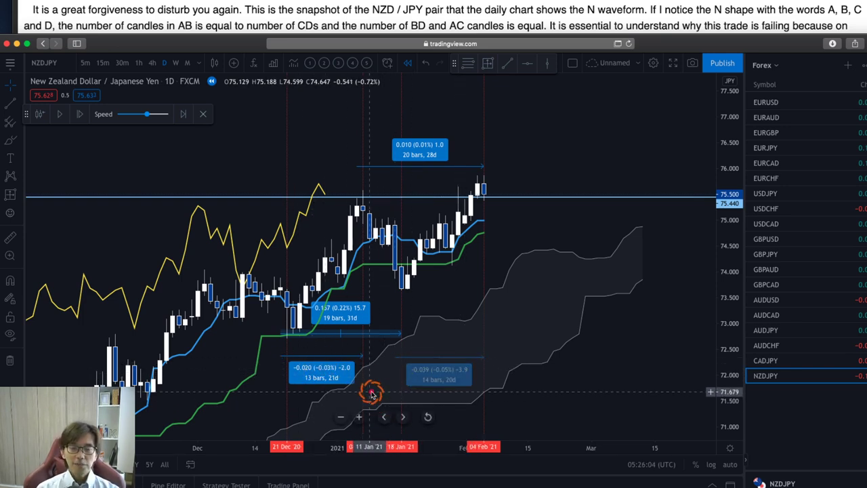
Step: Handwrite "KakuGi" in the empty chart area above the future cloud and point to the CD range label
drag(574, 94, 573, 132)
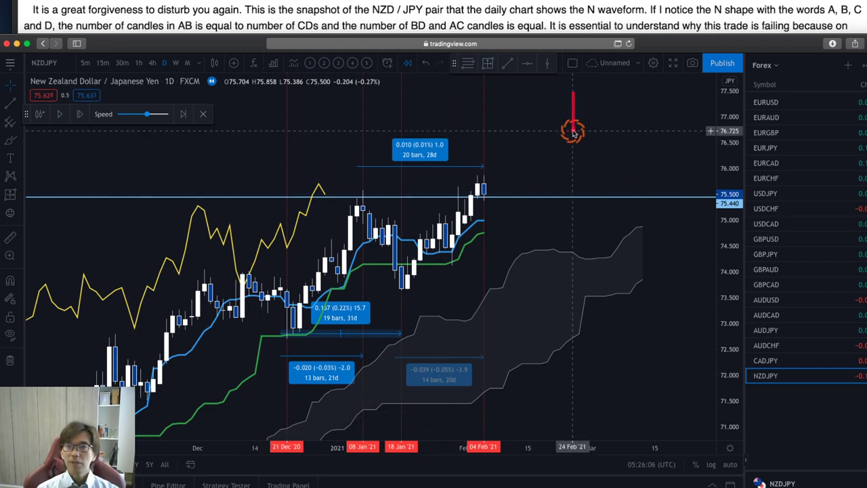
mouse_move(590, 93)
mouse_down()
mouse_move(581, 131)
mouse_move(610, 115)
mouse_move(591, 121)
mouse_move(605, 122)
mouse_move(609, 137)
mouse_move(621, 97)
mouse_move(637, 136)
mouse_move(646, 125)
mouse_move(671, 129)
mouse_move(677, 102)
mouse_move(654, 128)
mouse_move(685, 124)
mouse_move(679, 119)
mouse_move(709, 106)
mouse_move(709, 139)
mouse_up()
click(411, 384)
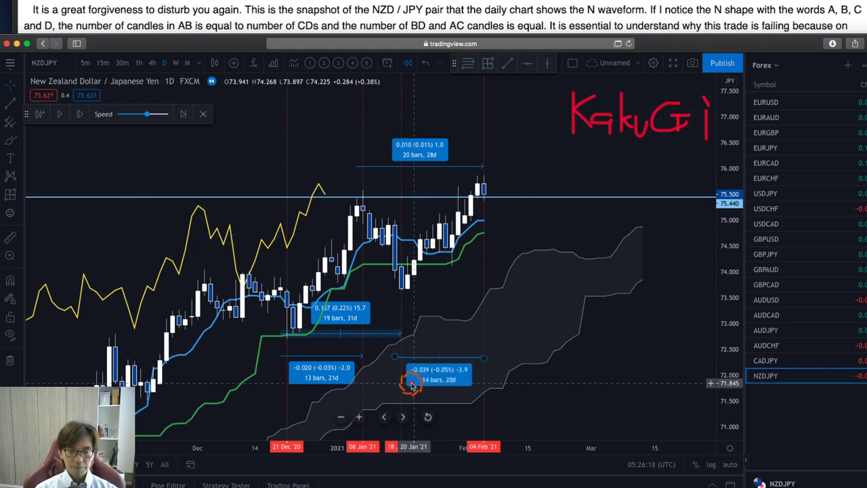
Step: Handwrite a boxed "7" between the AB and CD range labels and "Jugi" over the peaks of the yellow Chikou line
mouse_move(411, 384)
mouse_down()
mouse_move(369, 368)
mouse_move(390, 368)
mouse_move(363, 347)
mouse_move(363, 385)
mouse_move(363, 347)
mouse_move(398, 350)
mouse_move(399, 383)
mouse_move(363, 385)
mouse_up()
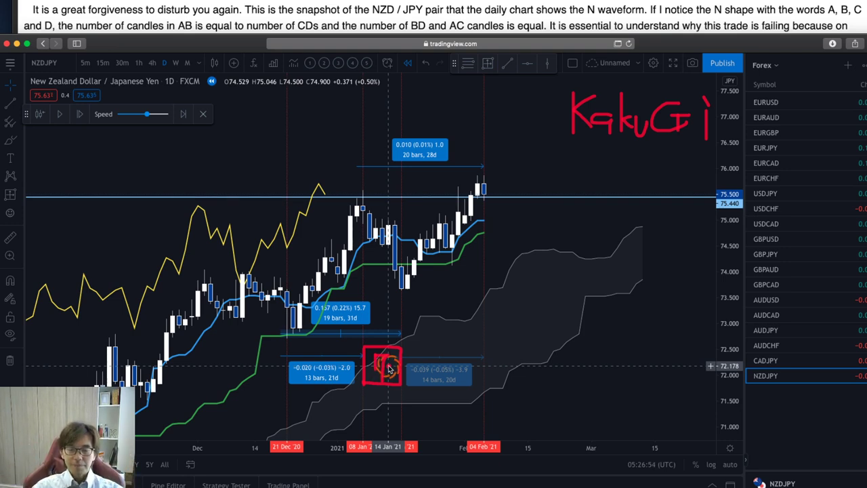
drag(388, 368, 390, 376)
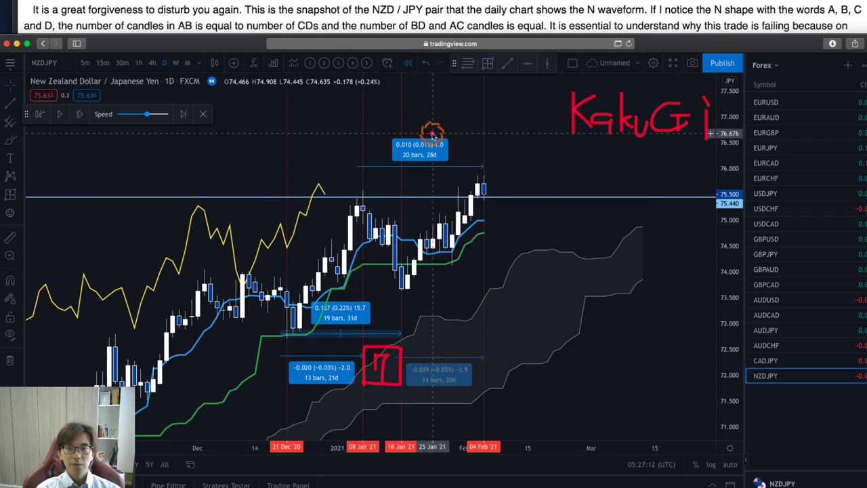
mouse_move(126, 148)
mouse_down()
mouse_move(171, 150)
mouse_move(141, 188)
mouse_move(126, 183)
mouse_up()
mouse_move(184, 173)
mouse_down()
mouse_move(181, 180)
mouse_move(198, 185)
mouse_move(195, 174)
mouse_move(240, 170)
mouse_move(225, 178)
mouse_move(236, 217)
mouse_up()
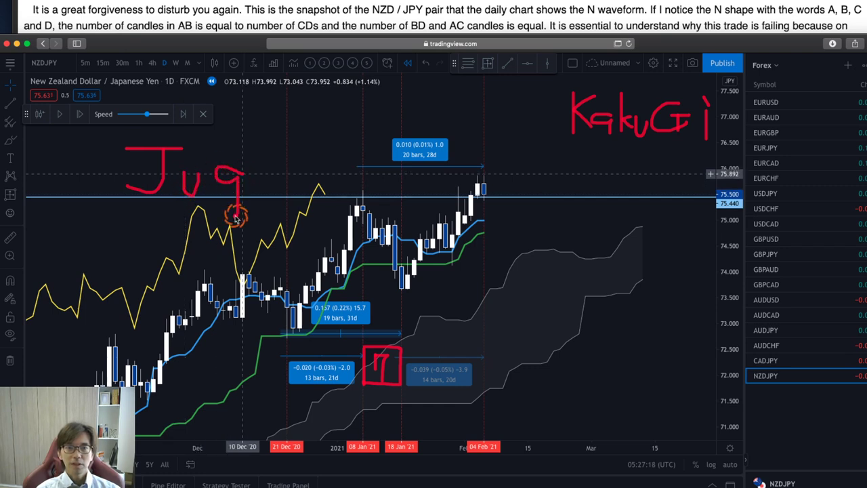
drag(254, 156, 257, 197)
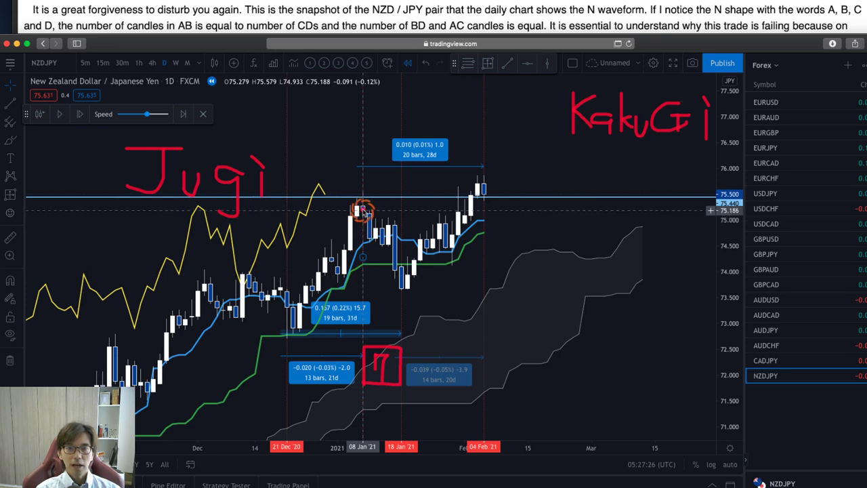
Step: Outline the BC leg's candles from 08 Jan to 18 Jan '21 with a red box and mark the high at D with a short line
drag(362, 196, 363, 291)
mouse_move(366, 213)
mouse_down()
mouse_move(376, 197)
mouse_move(399, 196)
mouse_move(401, 288)
mouse_move(364, 294)
mouse_up()
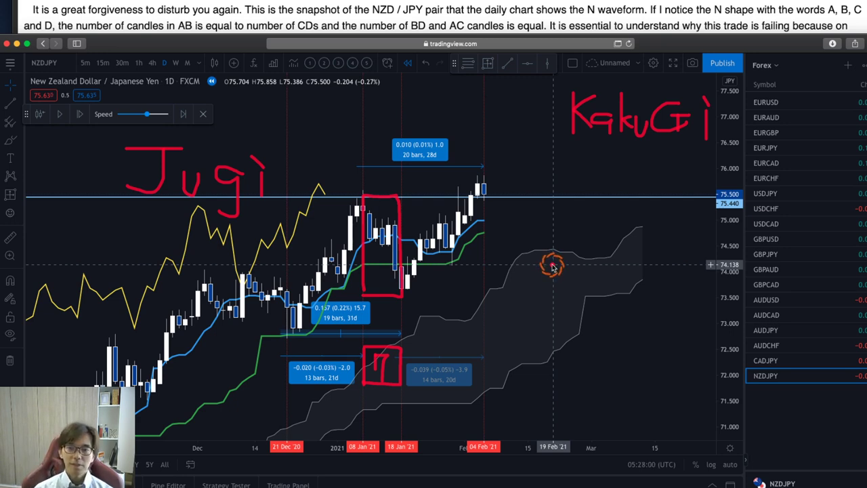
click(486, 198)
click(517, 215)
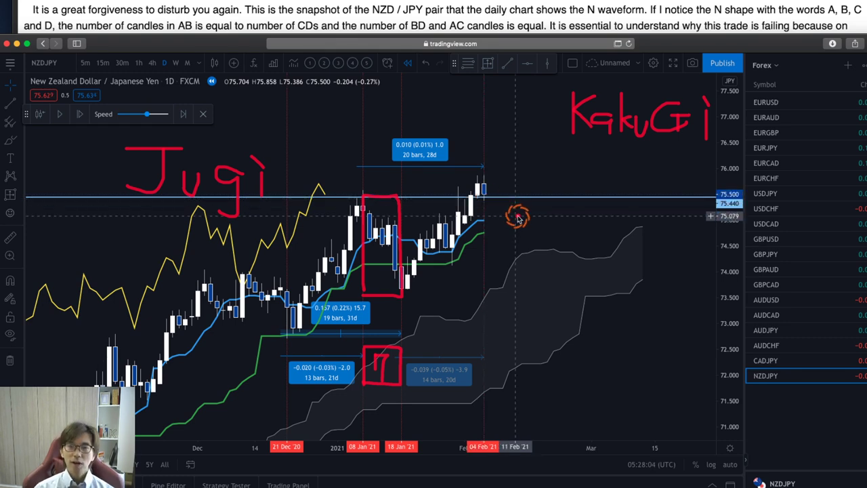
click(486, 187)
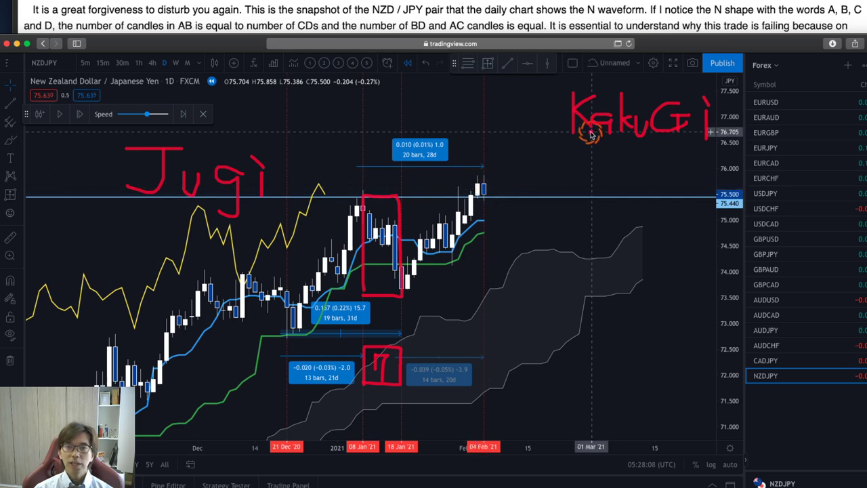
click(389, 191)
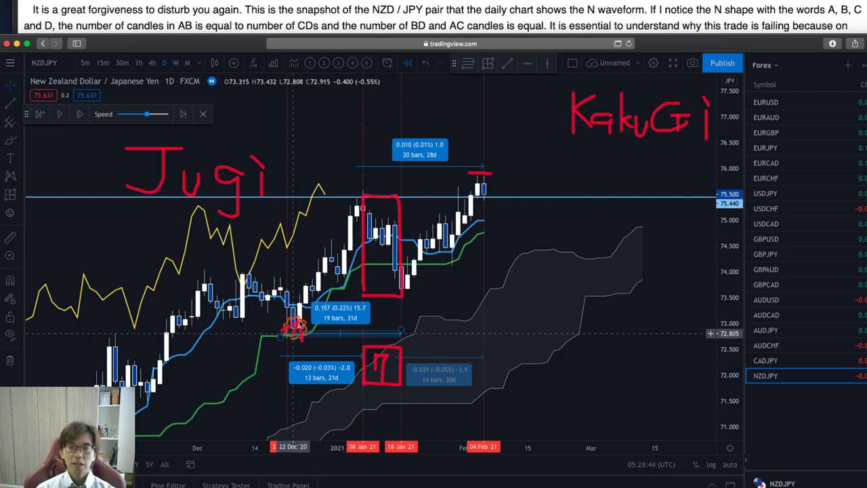
Step: Trace the N wave from A through B and C to D with arrows and sketch falling and rising price paths from D
mouse_move(293, 331)
mouse_down()
mouse_move(364, 203)
mouse_move(406, 292)
mouse_move(482, 176)
mouse_up()
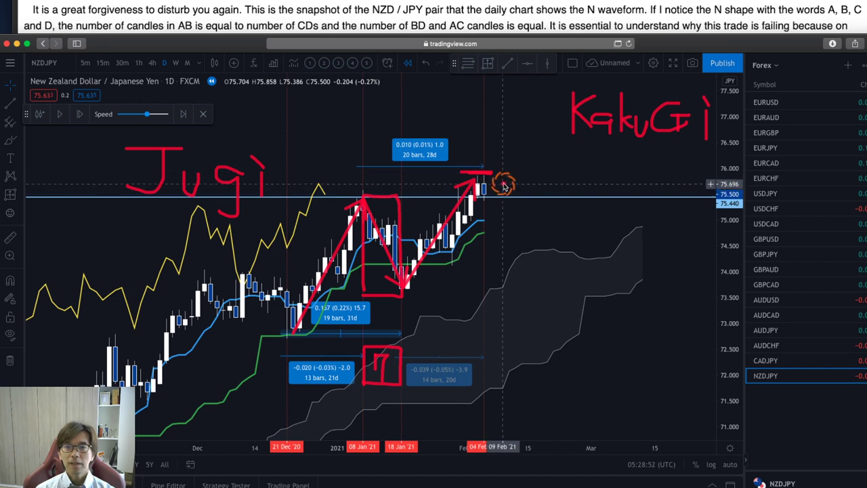
drag(485, 178, 527, 228)
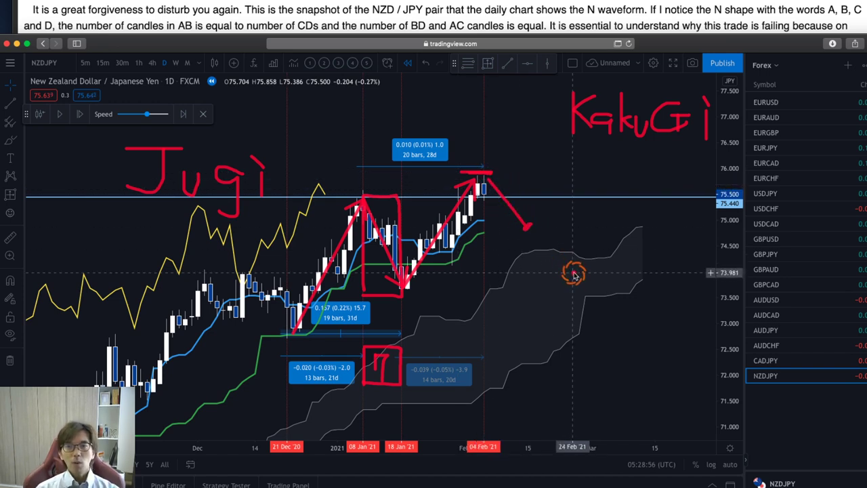
drag(488, 177, 529, 123)
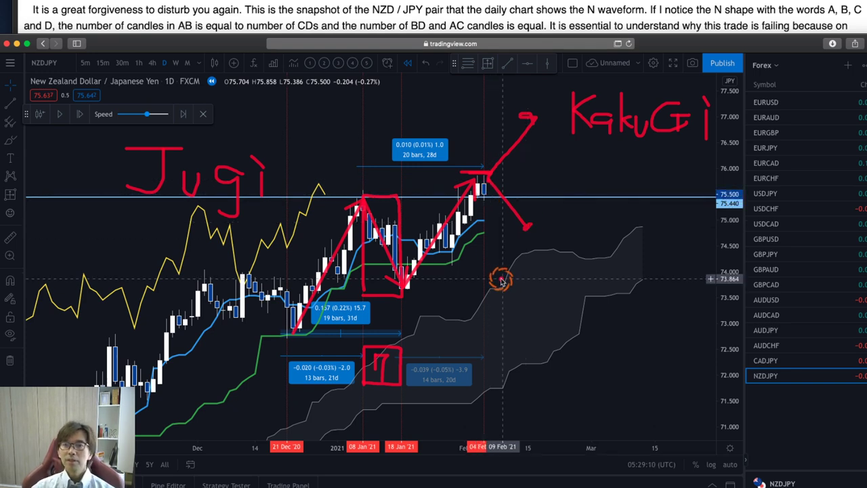
Step: Clear the handwritten annotations and draw a short downward arrow from the 04 Feb '21 candle
key(Escape)
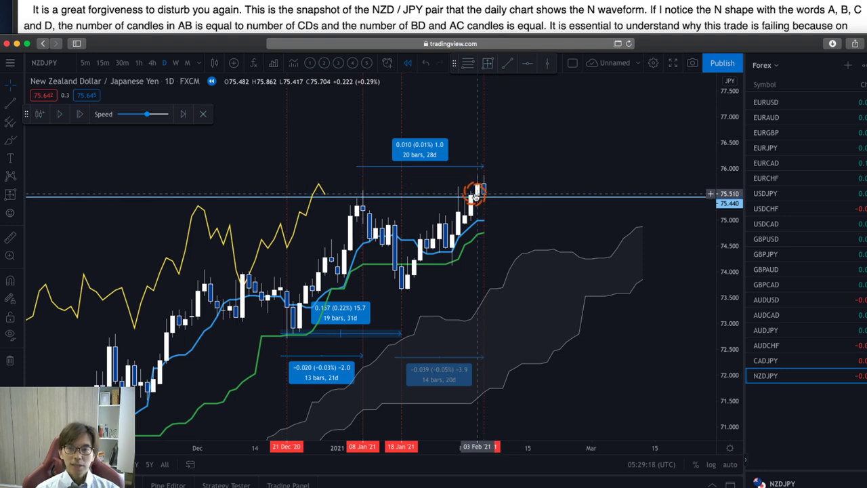
key(shift+Right)
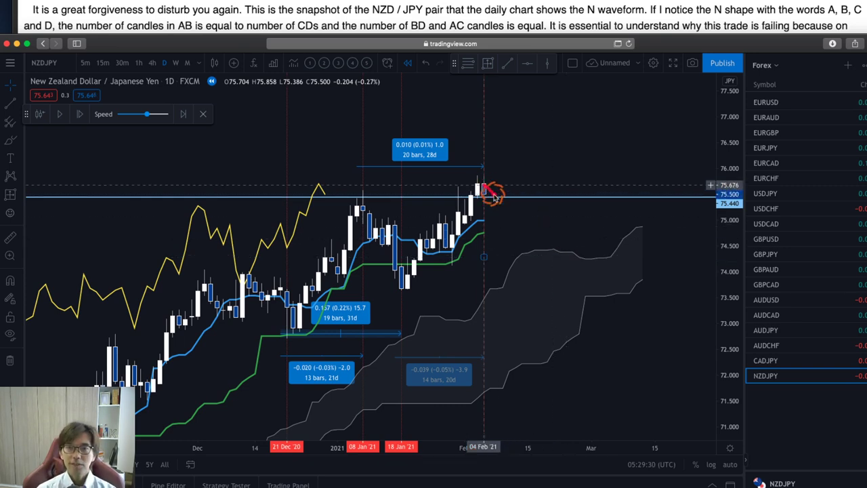
drag(504, 205, 504, 204)
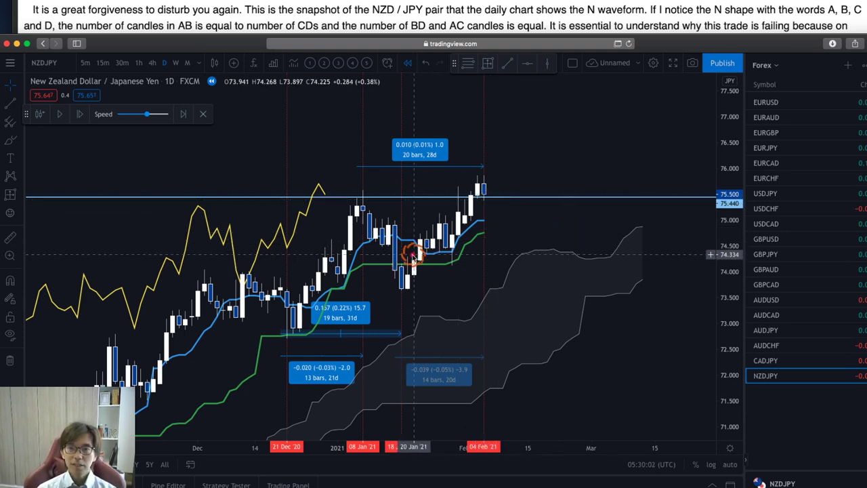
Step: Draw an arrow along the CD rise and sketch projected Kijun, Tenkan and price paths beyond 04 Feb '21
drag(411, 257, 472, 199)
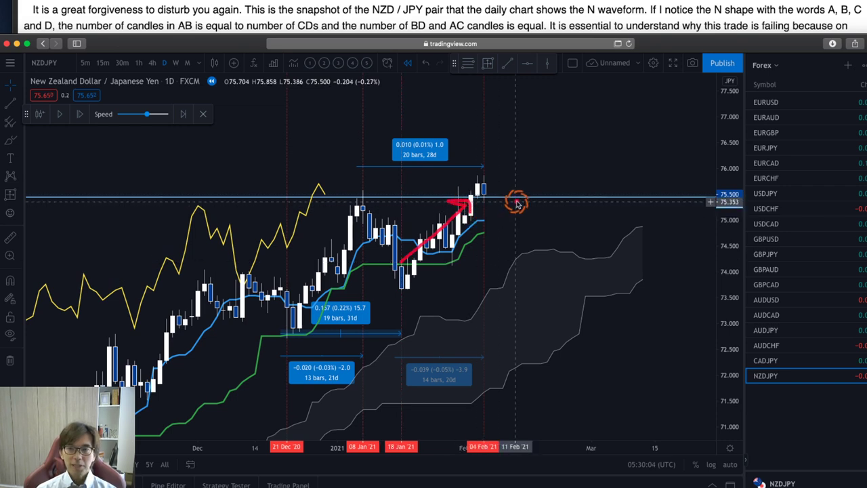
mouse_move(482, 233)
mouse_down()
mouse_move(516, 210)
mouse_move(503, 215)
mouse_move(522, 227)
mouse_up()
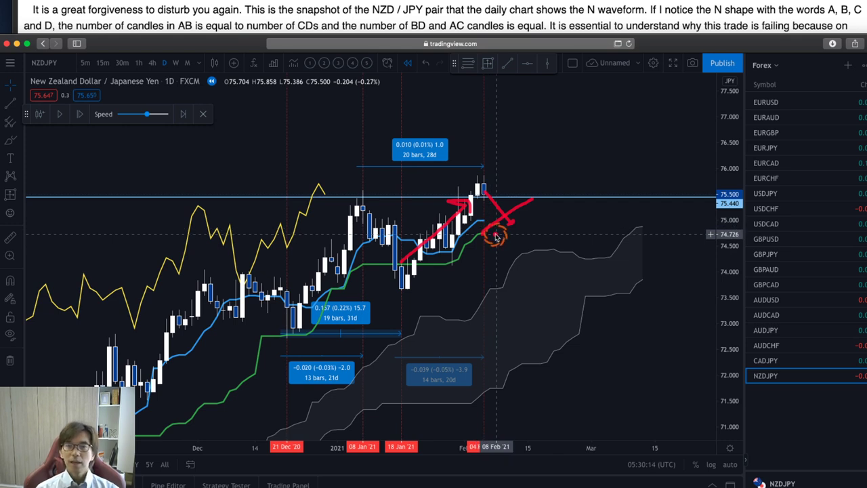
drag(474, 221, 504, 229)
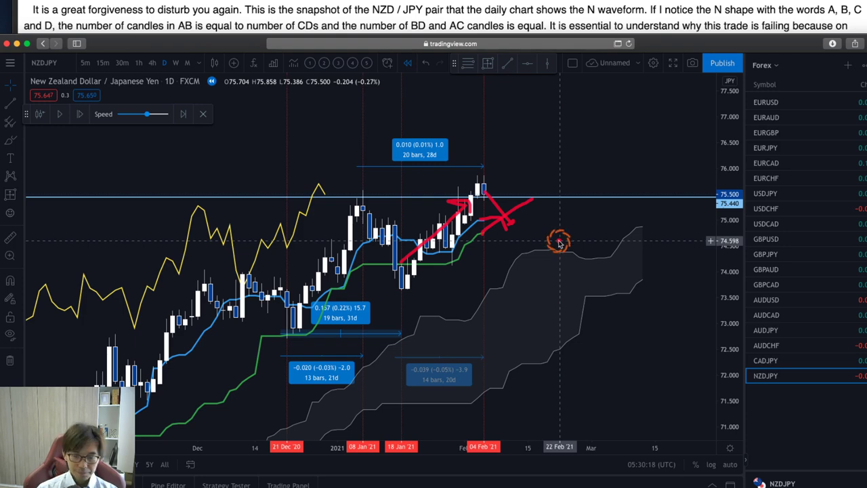
text(S)
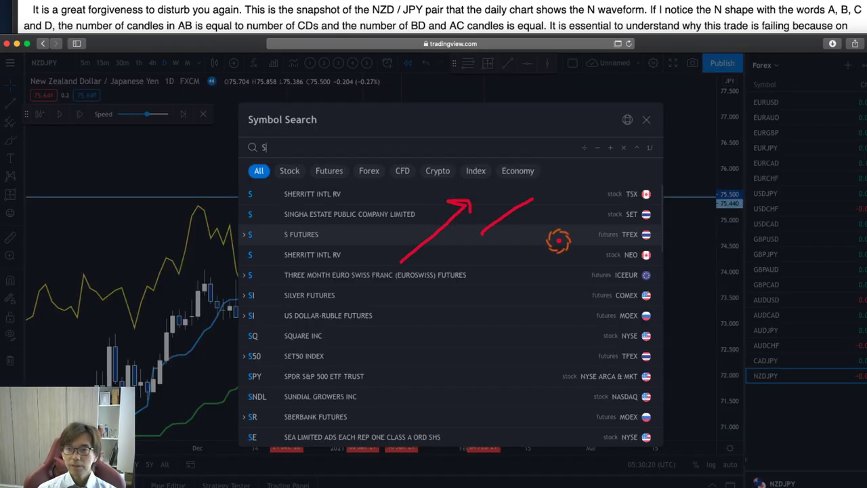
key(Escape)
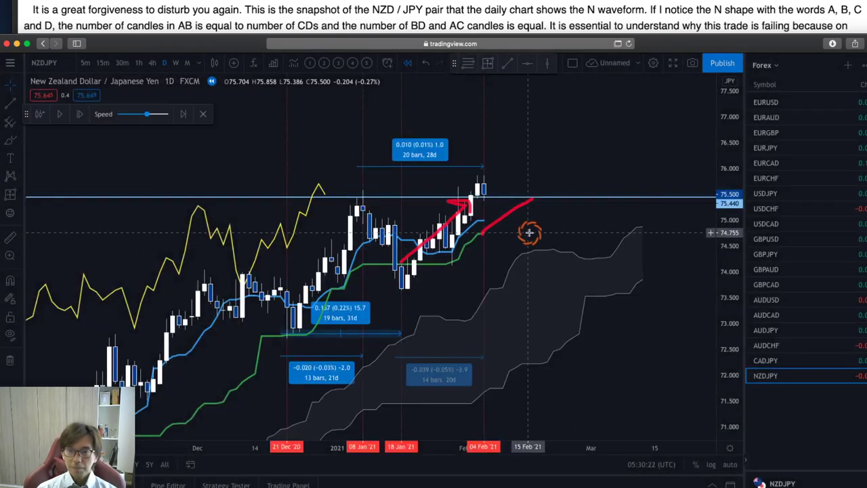
Step: Draw downward arrows for the projected price and the Chikou line, extending the price path down through the future cloud
drag(493, 195, 522, 237)
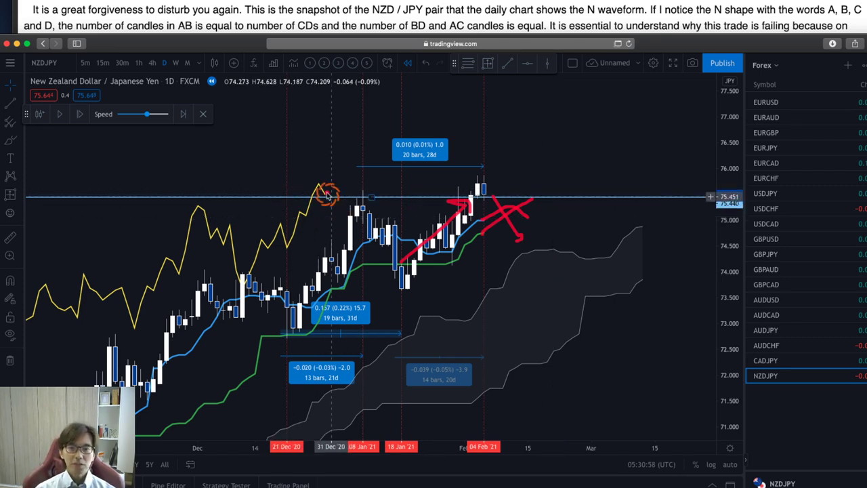
drag(319, 185, 349, 229)
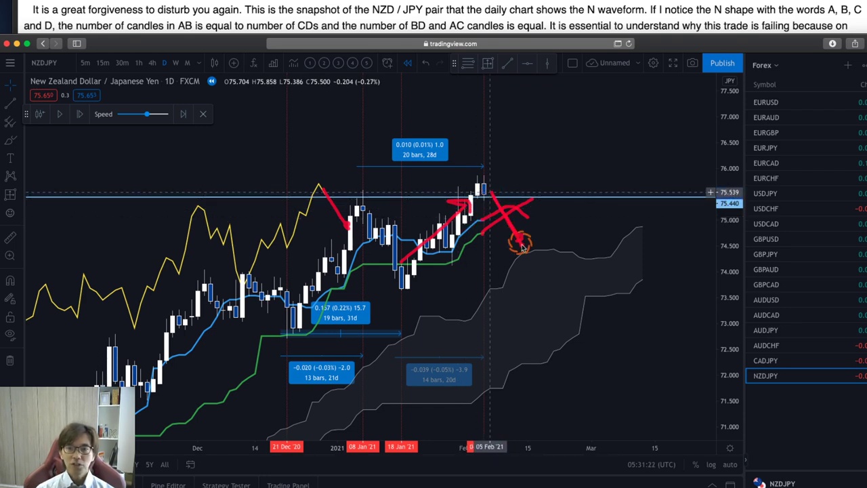
drag(526, 258, 594, 329)
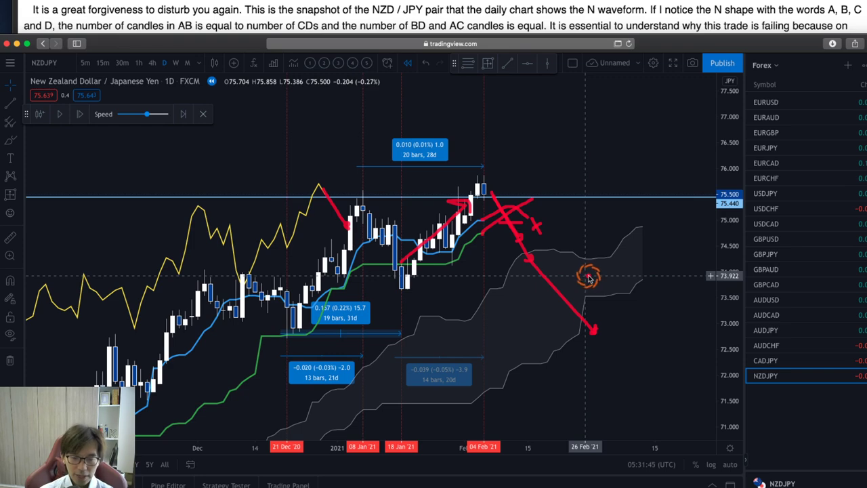
Step: Clear the annotations and rearrange the windows to view the full NZDJPY daily snapshot in unnamed.png
key(Escape)
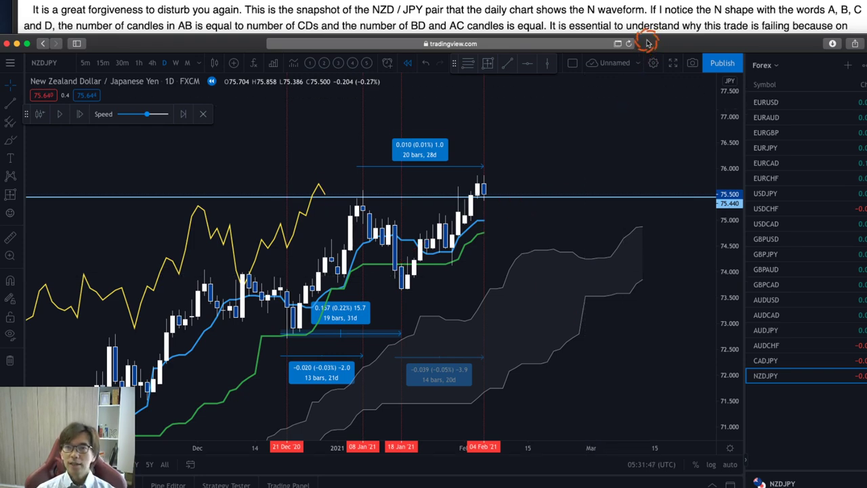
drag(648, 43, 626, 232)
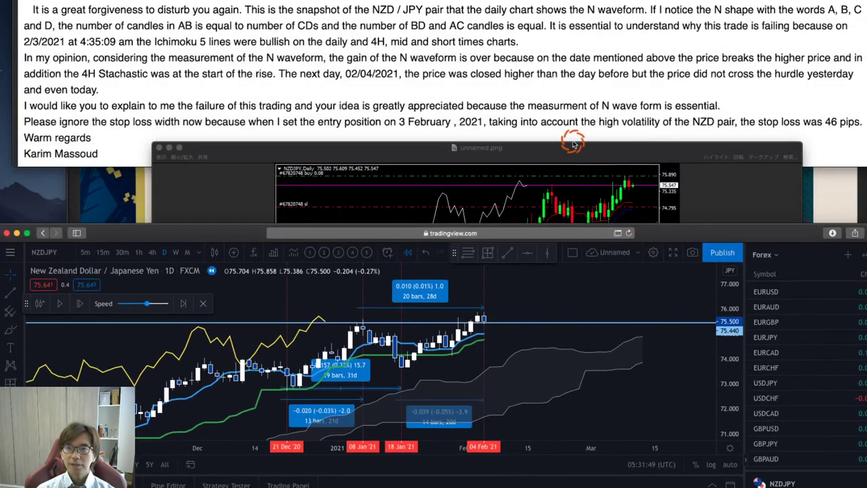
drag(572, 143, 578, 38)
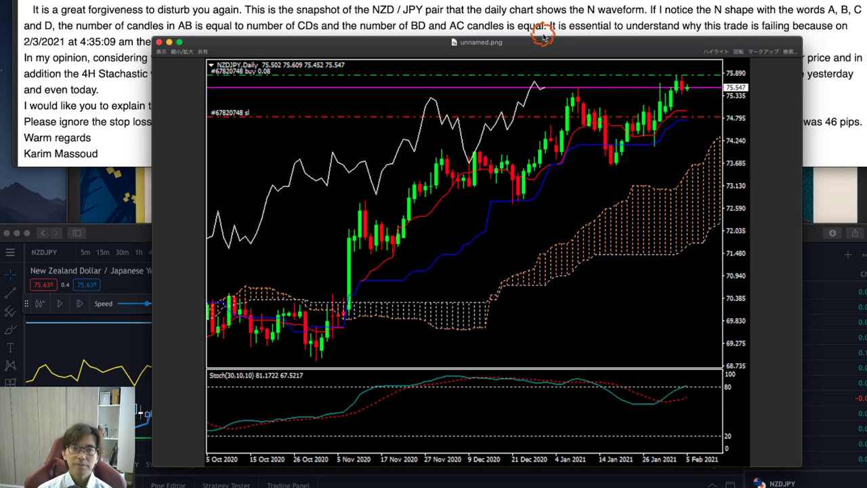
Step: Return to the enlarged TradingView chart and exit bar replay on the NZDJPY daily chart
click(132, 227)
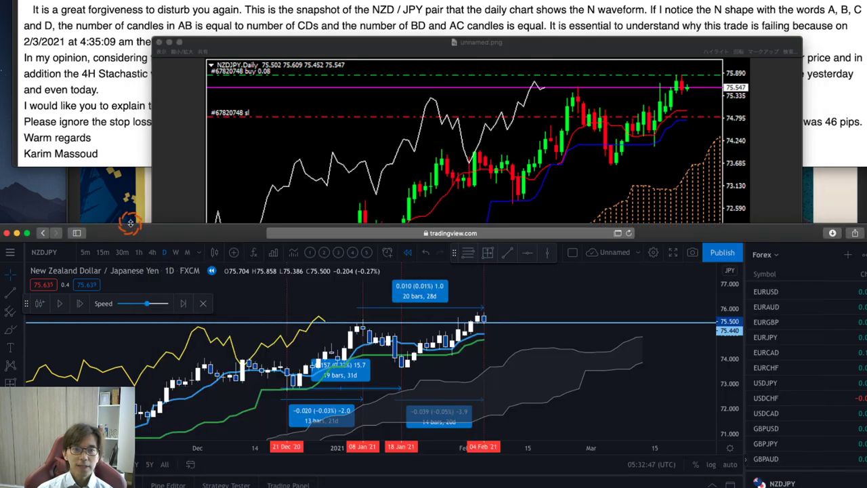
double_click(131, 223)
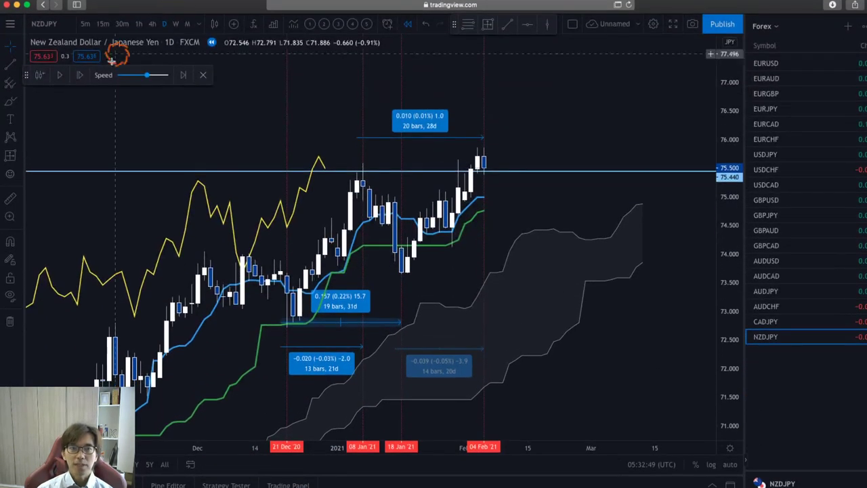
click(203, 75)
click(518, 284)
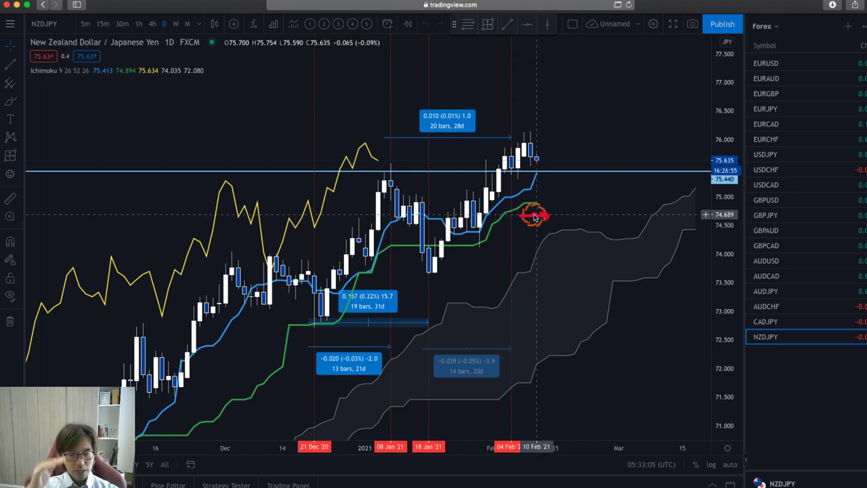
Step: Mark the rising future cloud, Kijun line and candles with arrows and circle the end of the Chikou line
mouse_move(655, 198)
mouse_down()
mouse_move(673, 184)
mouse_move(686, 164)
mouse_move(678, 162)
mouse_up()
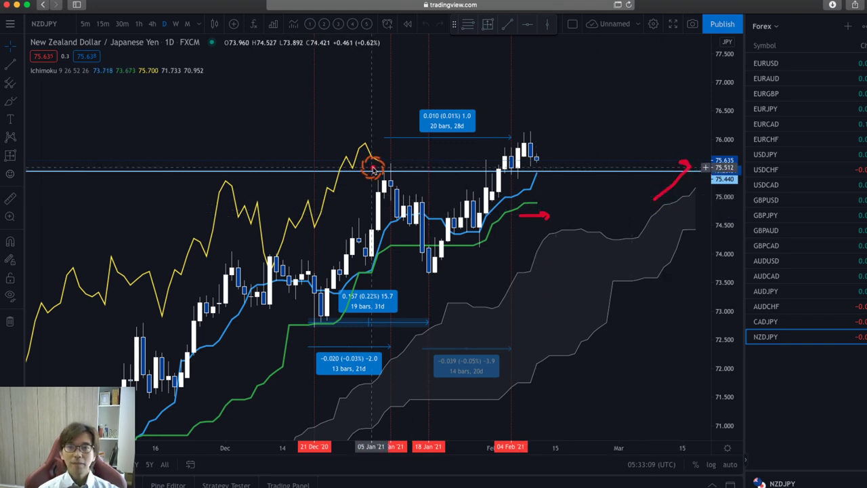
mouse_move(373, 169)
mouse_down()
mouse_move(384, 140)
mouse_move(390, 169)
mouse_up()
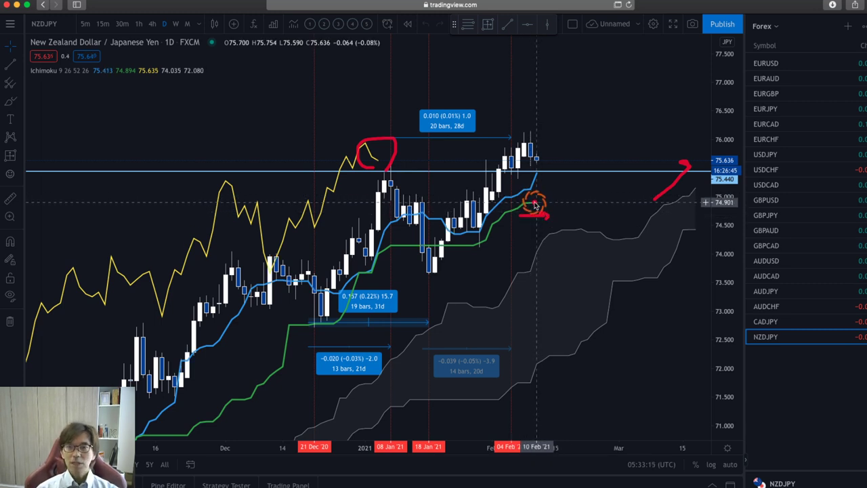
mouse_move(535, 201)
mouse_down()
mouse_move(570, 185)
mouse_move(573, 191)
mouse_up()
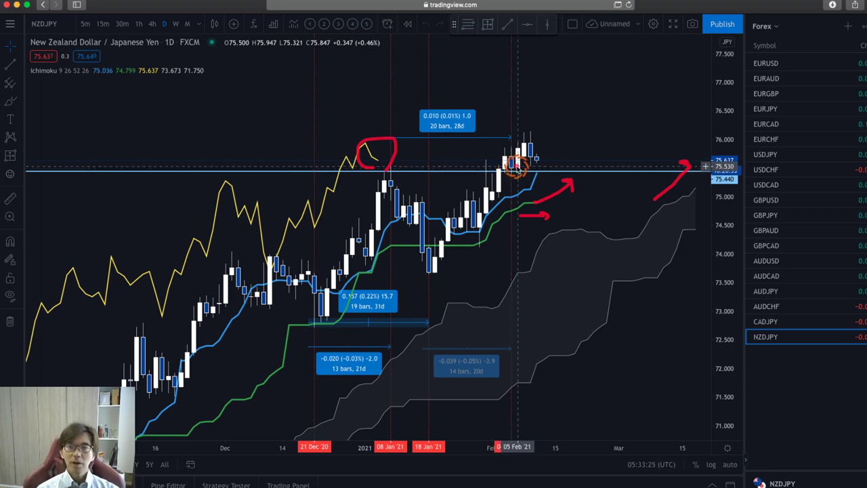
drag(485, 180, 538, 143)
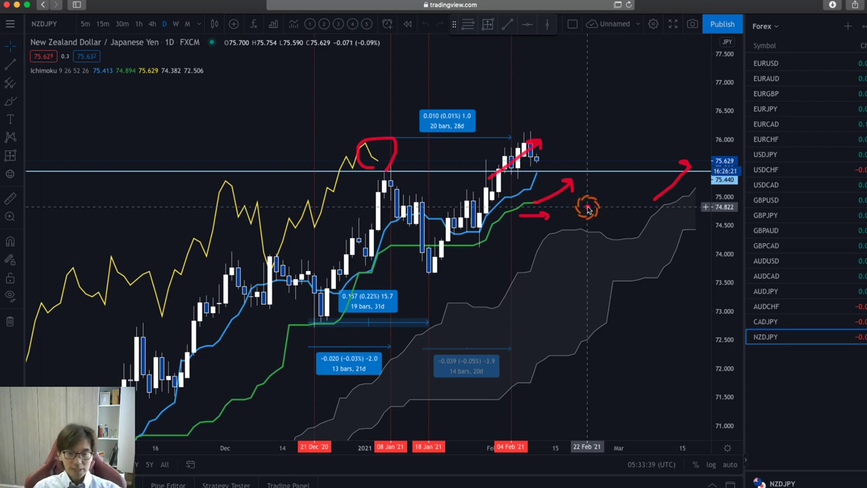
Step: Clear the annotations, trace the N wave from 21 Dec '20 to 04 Feb '21 and mark the rising Kijun with an arrow
key(Escape)
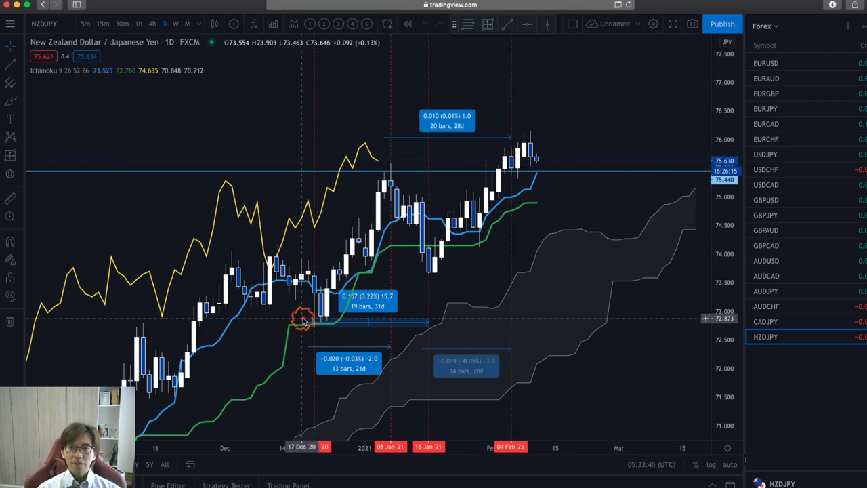
mouse_move(315, 317)
mouse_down()
mouse_move(369, 178)
mouse_move(415, 242)
mouse_move(437, 254)
mouse_move(511, 156)
mouse_up()
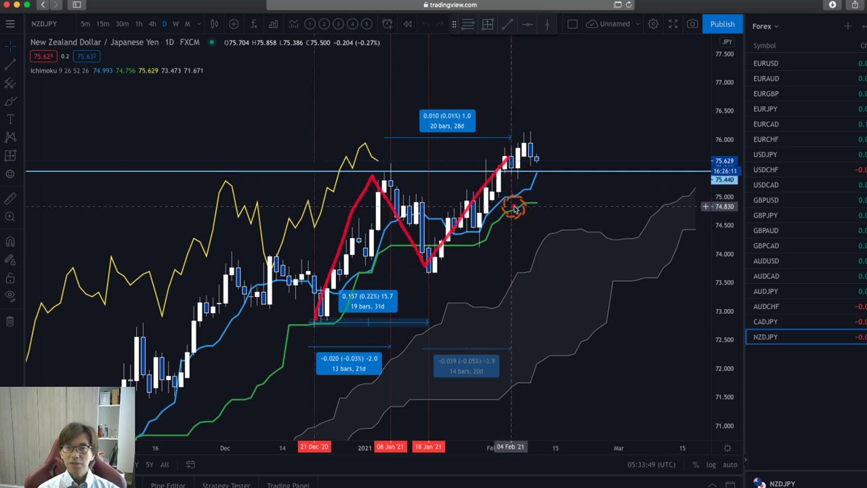
drag(498, 231, 520, 222)
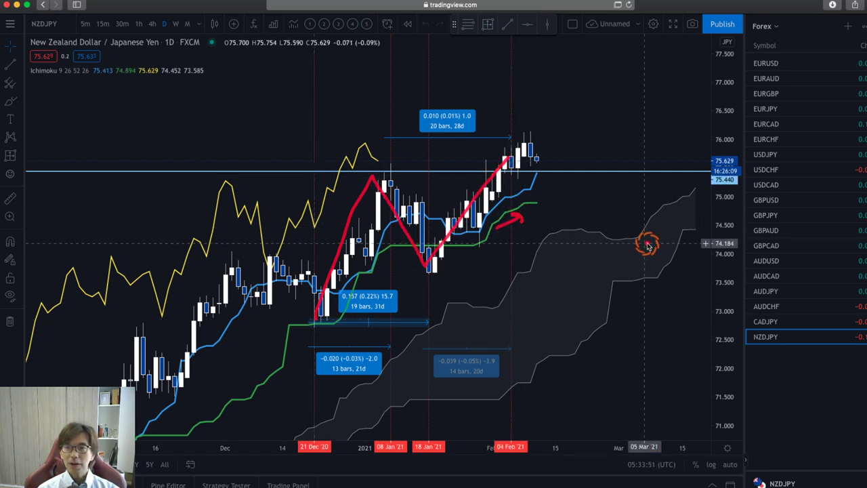
Step: Mark the rising future cloud with an arrow and draw alternative upward and downward price arrows from the N wave's end near 04 Feb '21
mouse_move(639, 259)
mouse_down()
mouse_move(662, 242)
mouse_move(663, 228)
mouse_move(668, 242)
mouse_up()
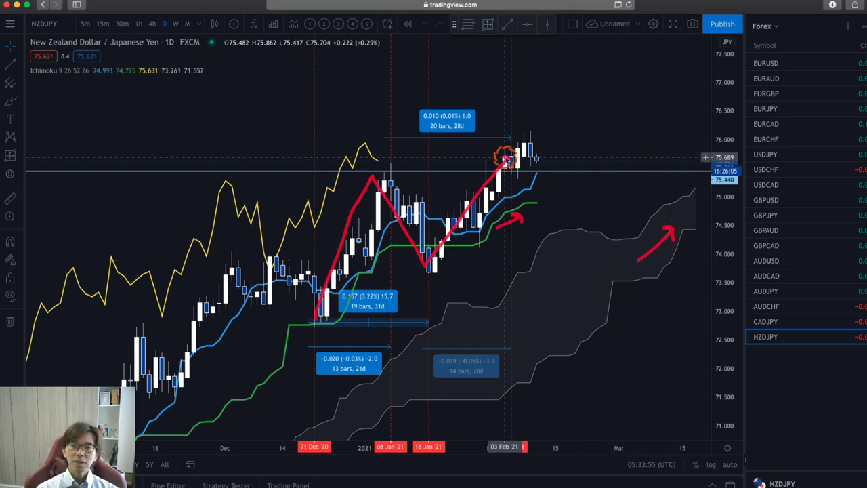
mouse_move(508, 153)
mouse_down()
mouse_move(551, 97)
mouse_move(560, 105)
mouse_up()
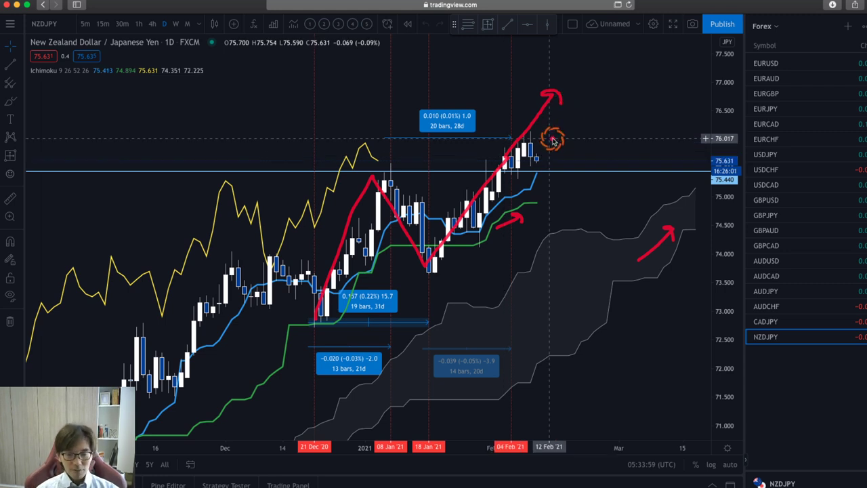
mouse_move(515, 145)
mouse_down()
mouse_move(538, 191)
mouse_move(529, 188)
mouse_up()
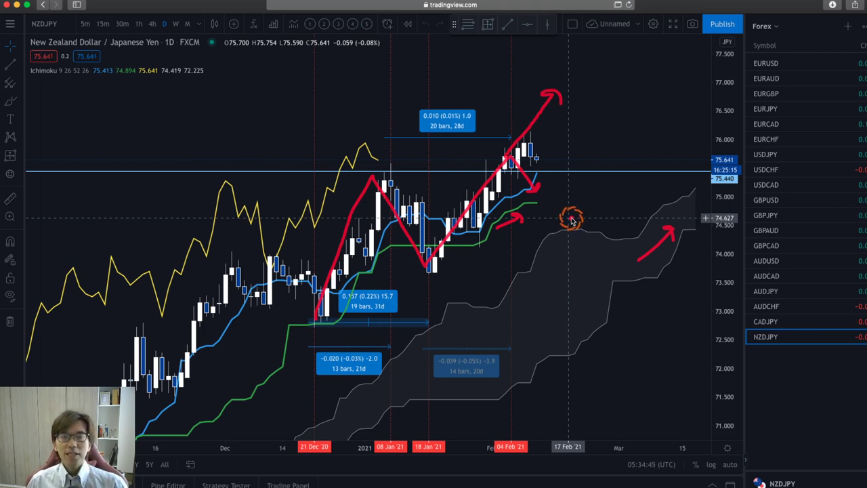
Step: Clear the chart annotations and bring the image of the viewer's question about the failed NZD/JPY trade in front of the chart
key(Escape)
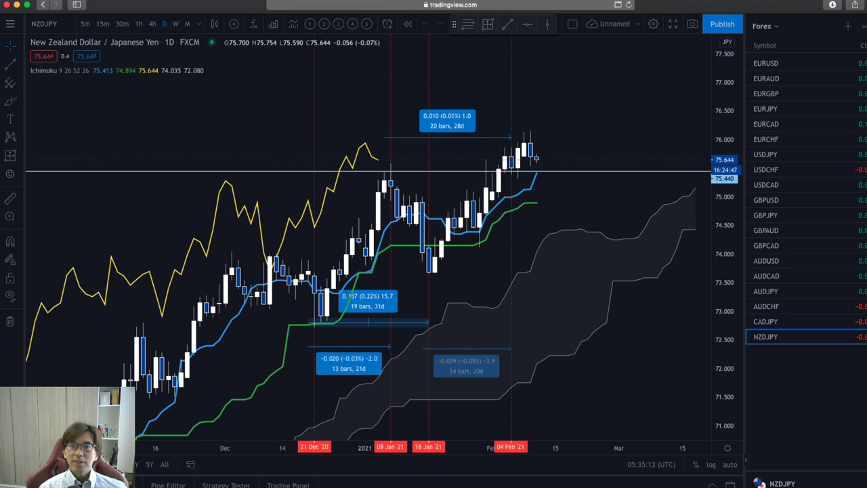
key(super+Tab)
drag(486, 10, 486, 73)
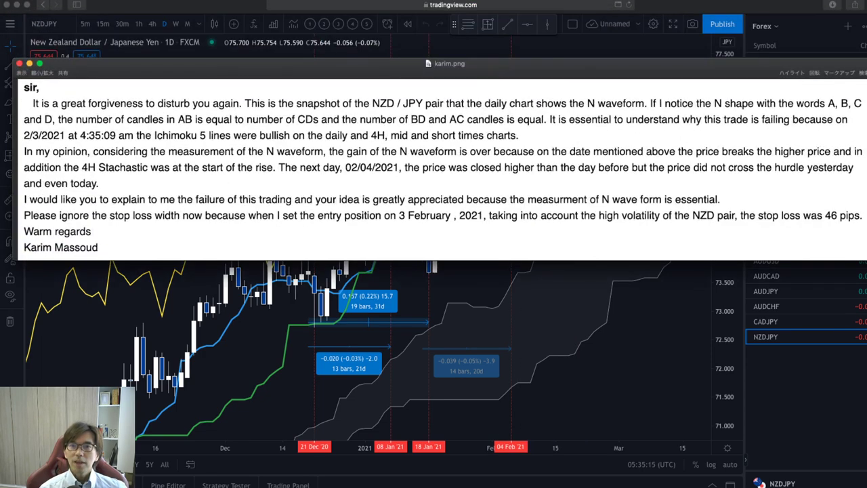
Step: Switch to the presentation's "Welcome to Kei's Youtube Channel" slide and widen its window over the chart
key(super+grave)
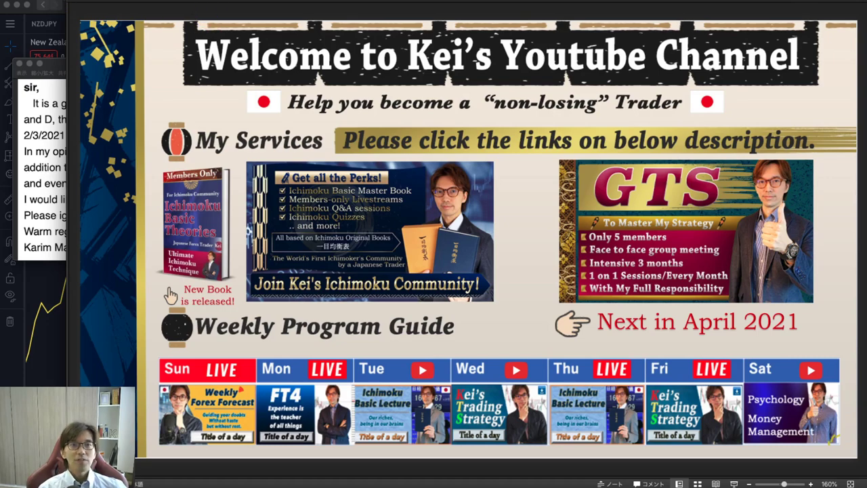
drag(68, 1, 33, 0)
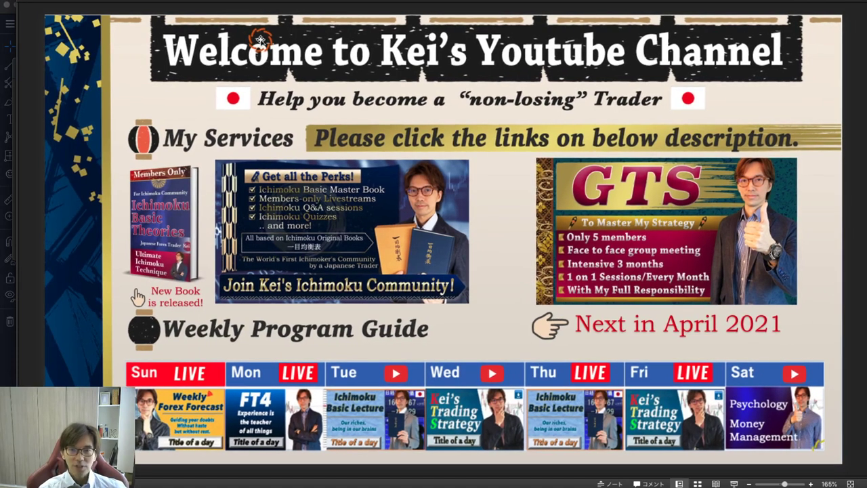
click(418, 8)
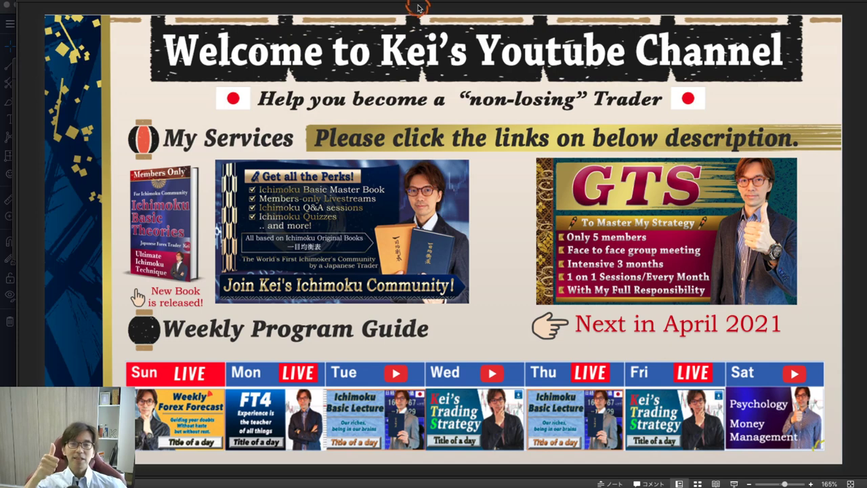